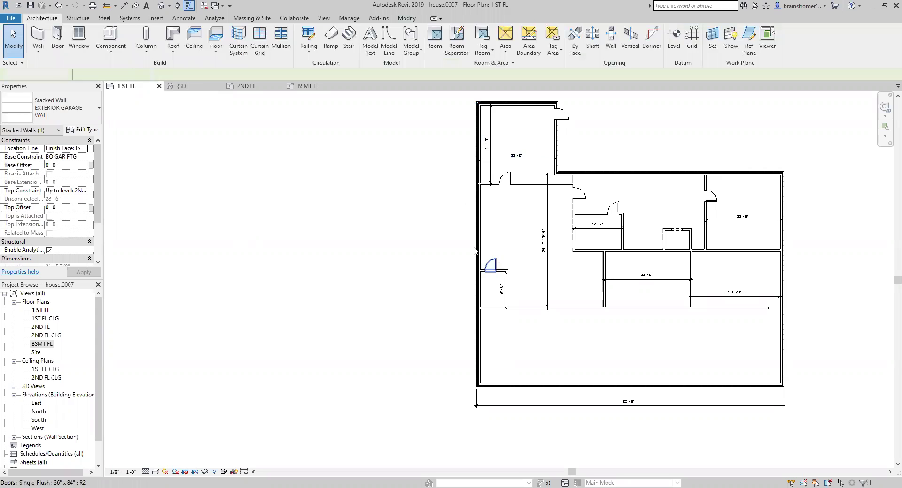
Copy the long west exterior wall of the house about 19' westward into the empty area beside the plan
{"action": "left_click", "coordinate": [478, 241]}
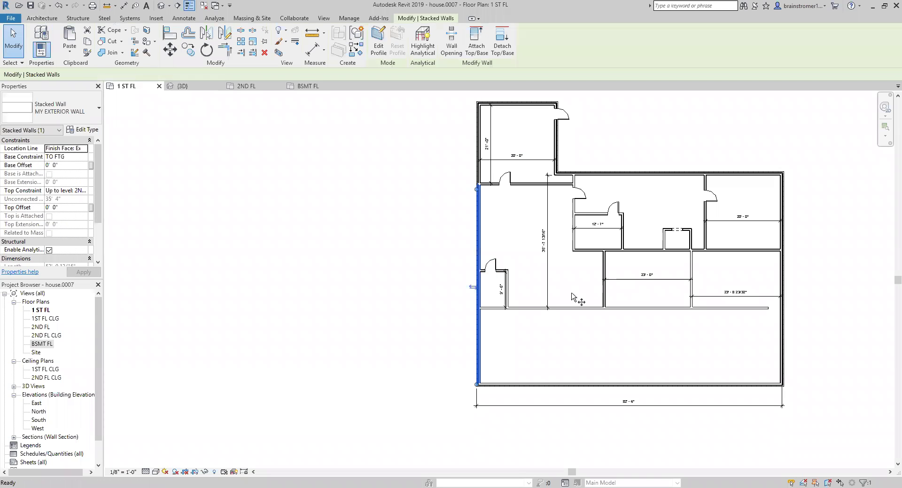
{"action": "key", "text": "c"}
{"action": "key", "text": "o"}
{"action": "left_click", "coordinate": [421, 308]}
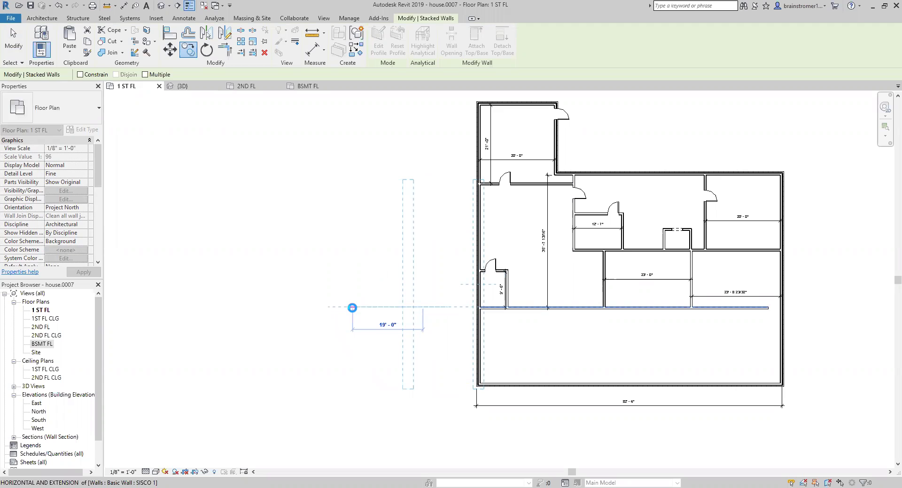
{"action": "left_click", "coordinate": [354, 307]}
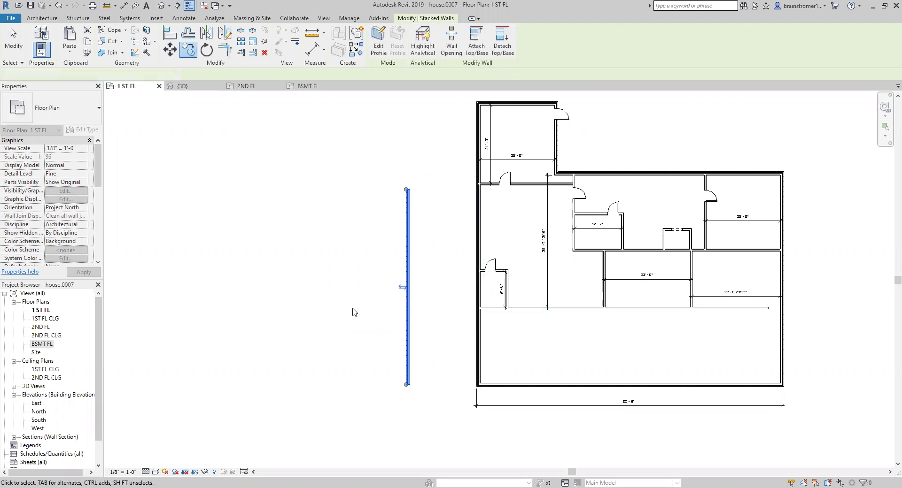
{"action": "key", "text": "Escape"}
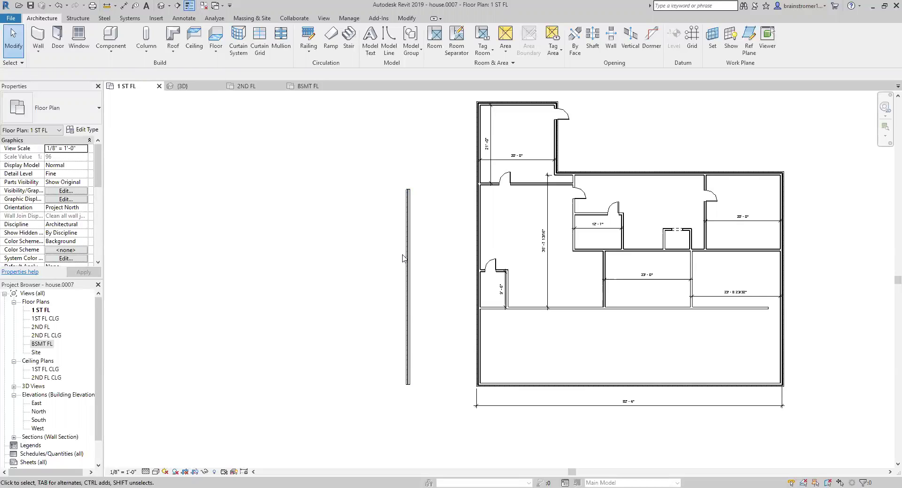
Examine the copied wall's MY EXTERIOR WALL assembly, checking the first-floor brick wall, first-floor bond and brick ledge segments
{"action": "left_click", "coordinate": [407, 256]}
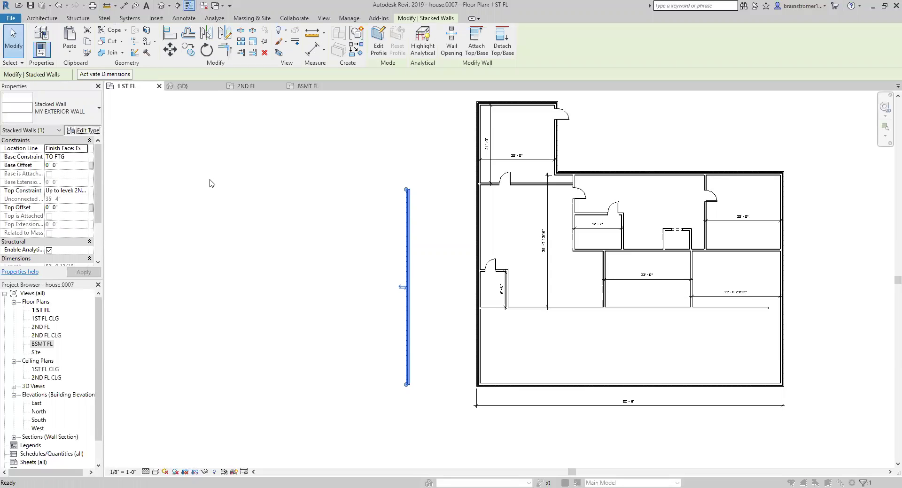
{"action": "double_click", "coordinate": [407, 197]}
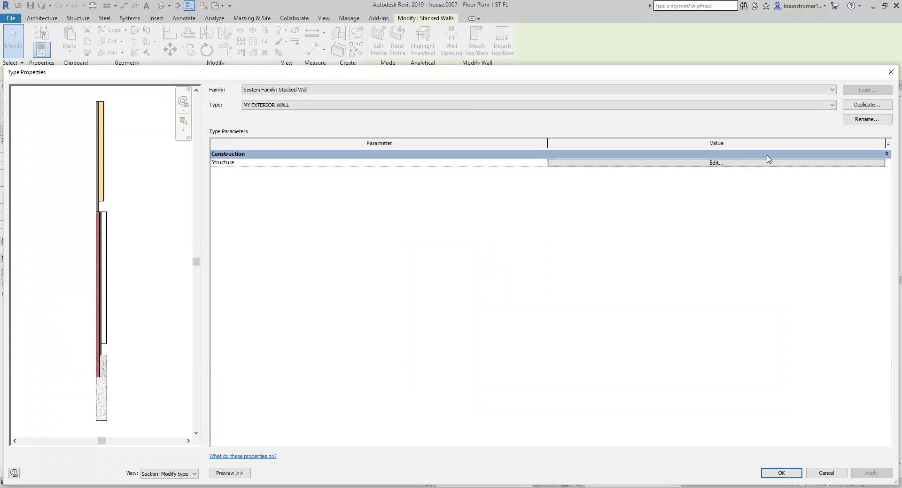
{"action": "left_click", "coordinate": [761, 168]}
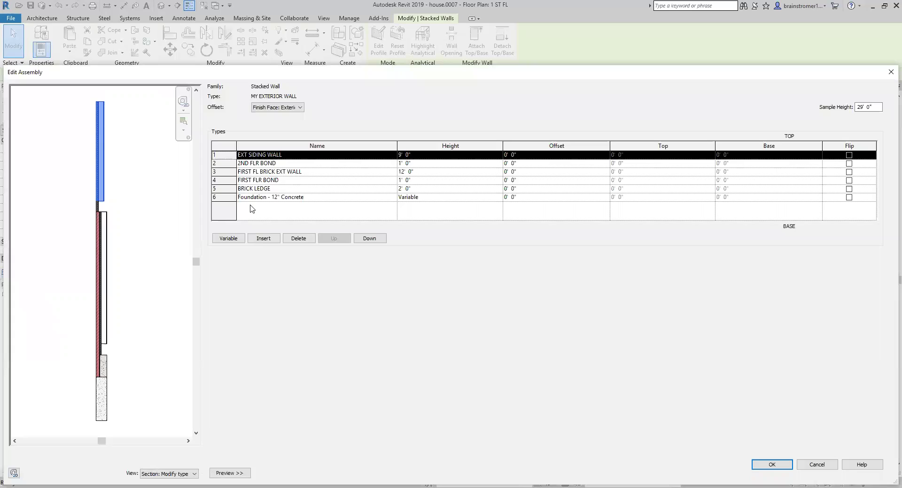
{"action": "left_click", "coordinate": [229, 171]}
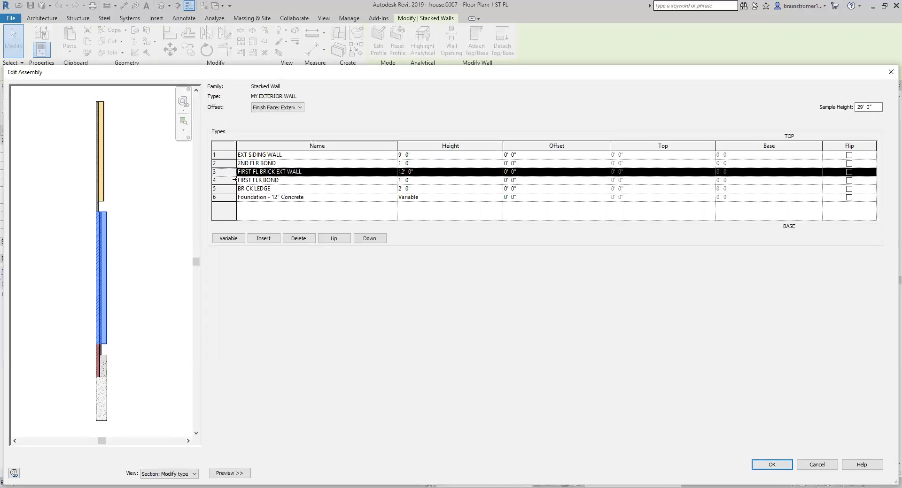
{"action": "left_click", "coordinate": [230, 179]}
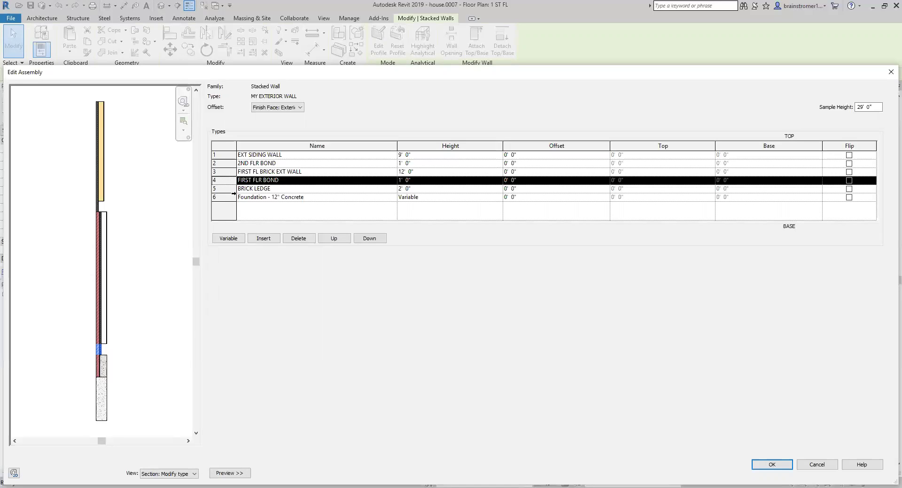
{"action": "left_click", "coordinate": [231, 191]}
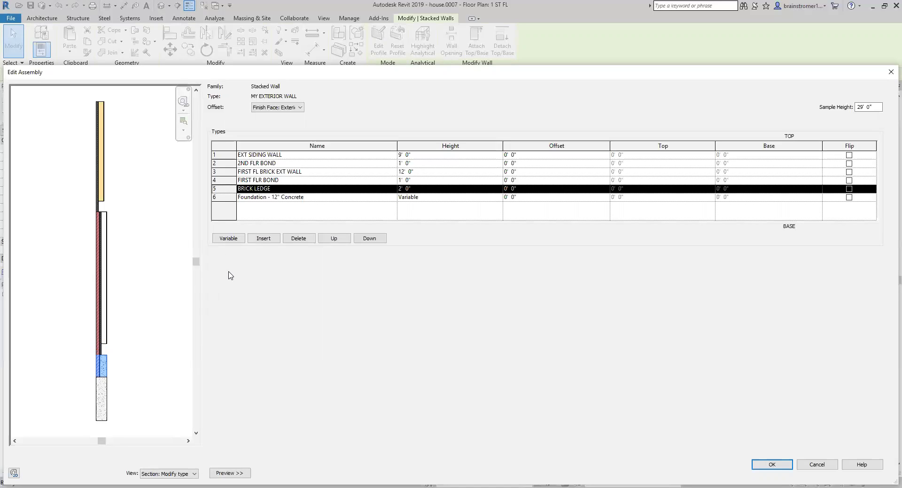
{"action": "left_click", "coordinate": [224, 172]}
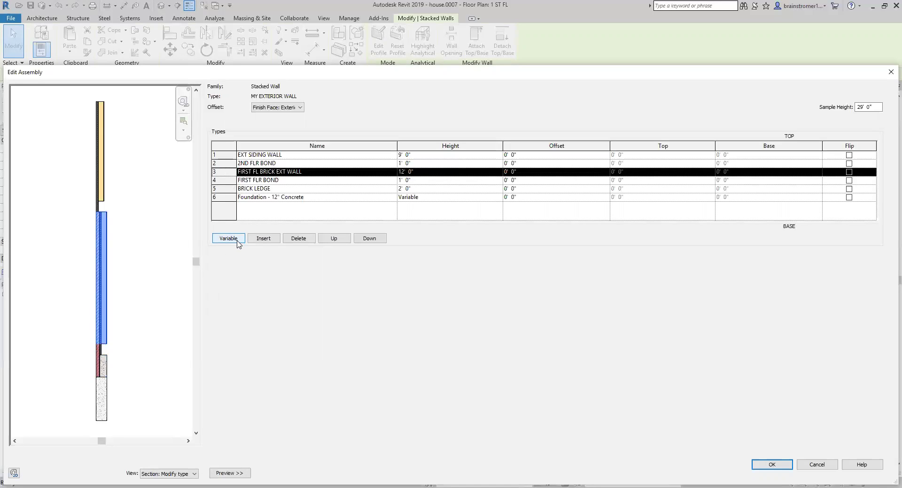
{"action": "left_click", "coordinate": [772, 465]}
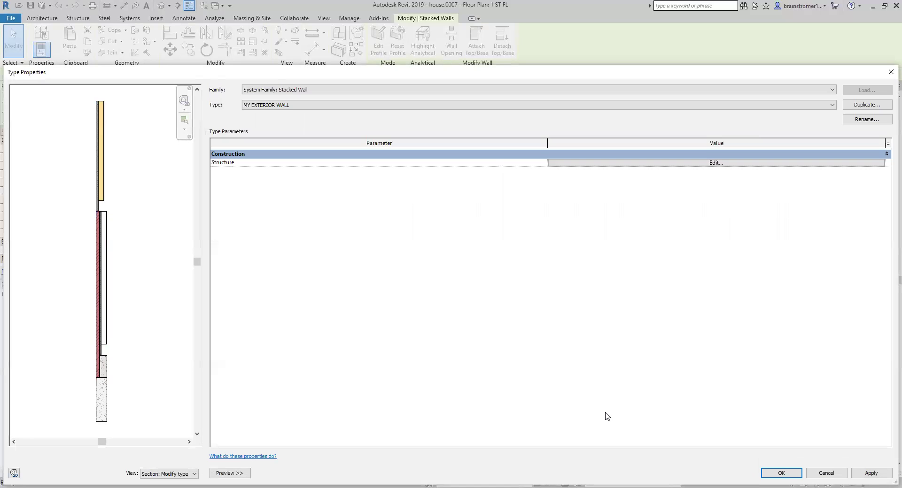
Duplicate the MY EXTERIOR WALL stacked wall type as HOUSE GAR WALL and apply it to the copied wall
{"action": "left_click", "coordinate": [863, 105]}
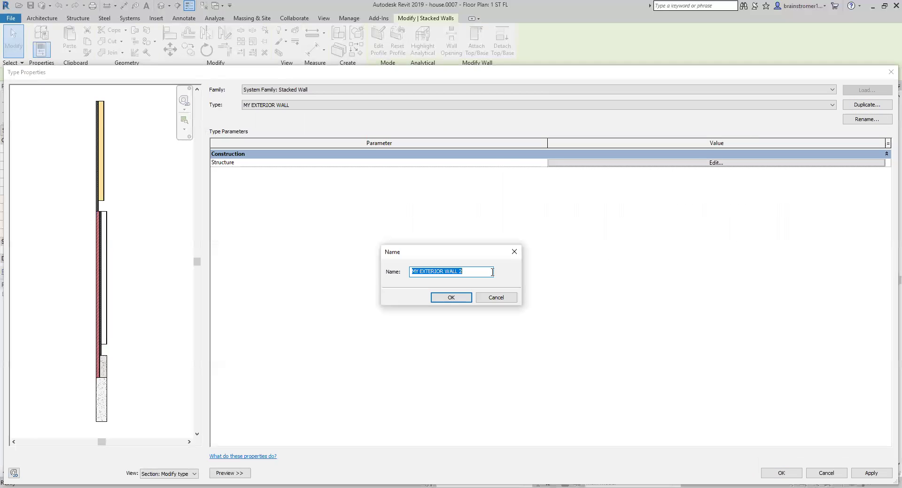
{"action": "left_click", "coordinate": [468, 276]}
{"action": "key", "text": "ctrl+a"}
{"action": "type", "text": "h"}
{"action": "key", "text": "BackSpace"}
{"action": "key", "text": "BackSpace"}
{"action": "key", "text": "BackSpace"}
{"action": "key", "text": "BackSpace"}
{"action": "key", "text": "BackSpace"}
{"action": "key", "text": "BackSpace"}
{"action": "type", "text": "HOUS"}
{"action": "left_click", "coordinate": [451, 298]}
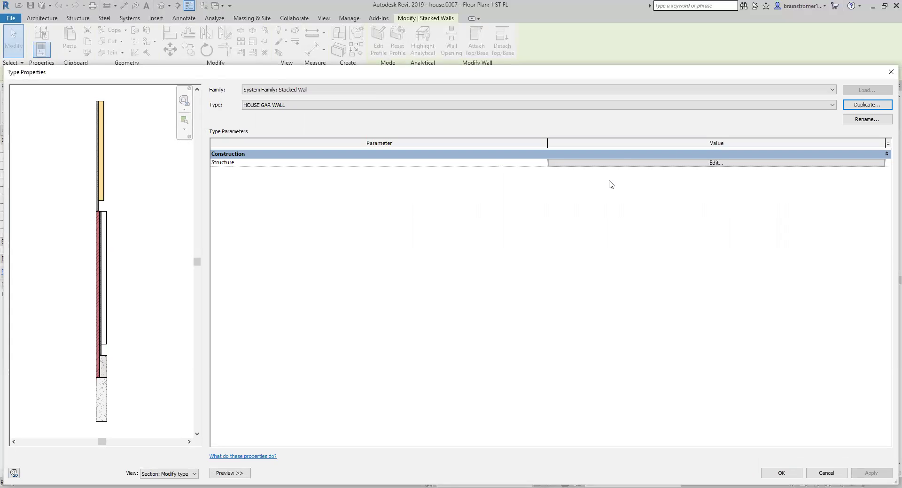
{"action": "left_click", "coordinate": [631, 163]}
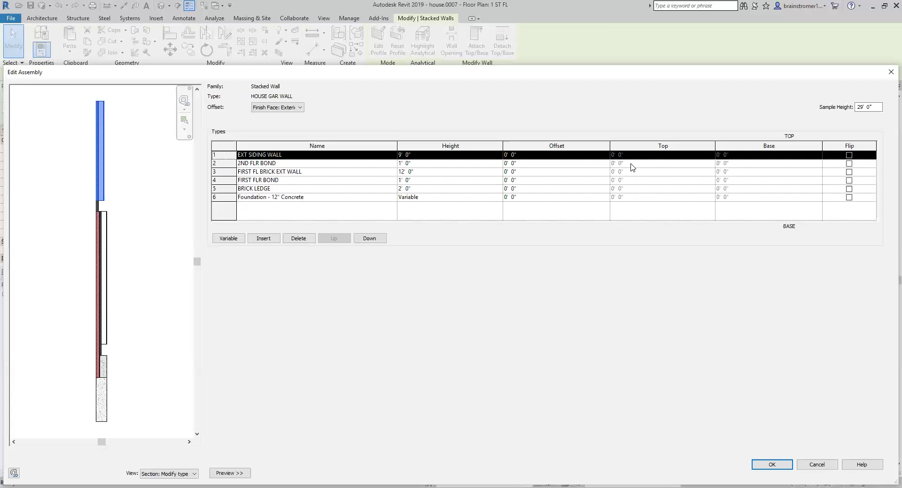
{"action": "left_click", "coordinate": [765, 465]}
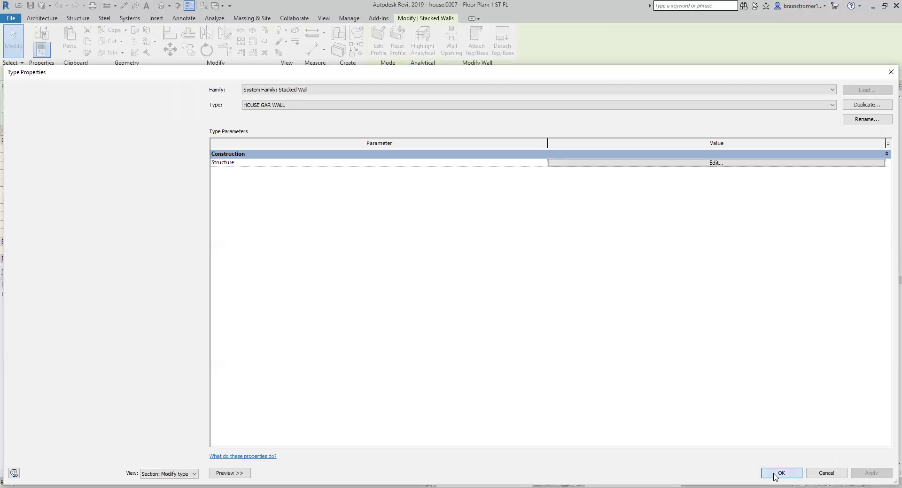
{"action": "left_click", "coordinate": [773, 473]}
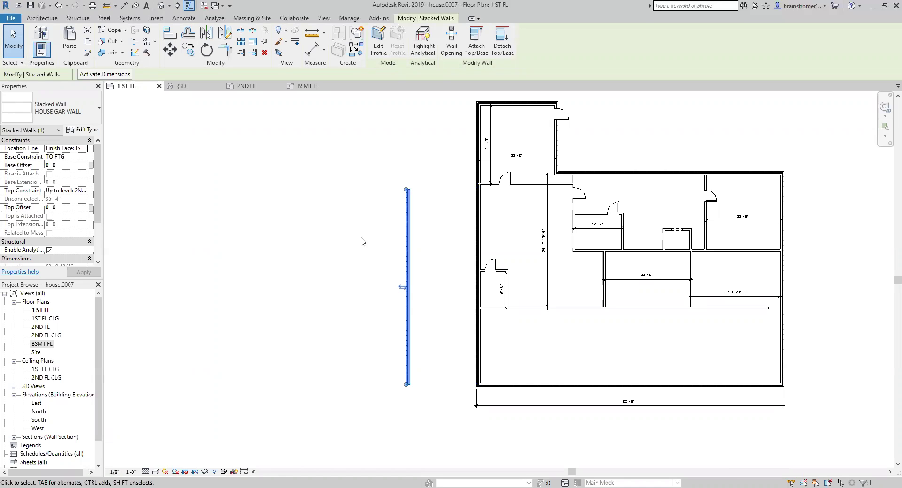
Save the project to house.rvt instead of the backup file, overwriting the existing file
{"action": "left_click", "coordinate": [51, 19]}
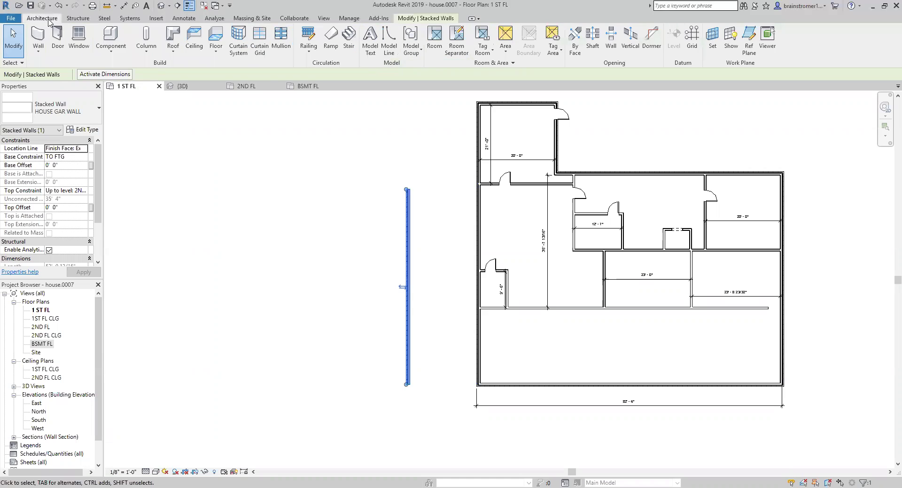
{"action": "left_click", "coordinate": [41, 42]}
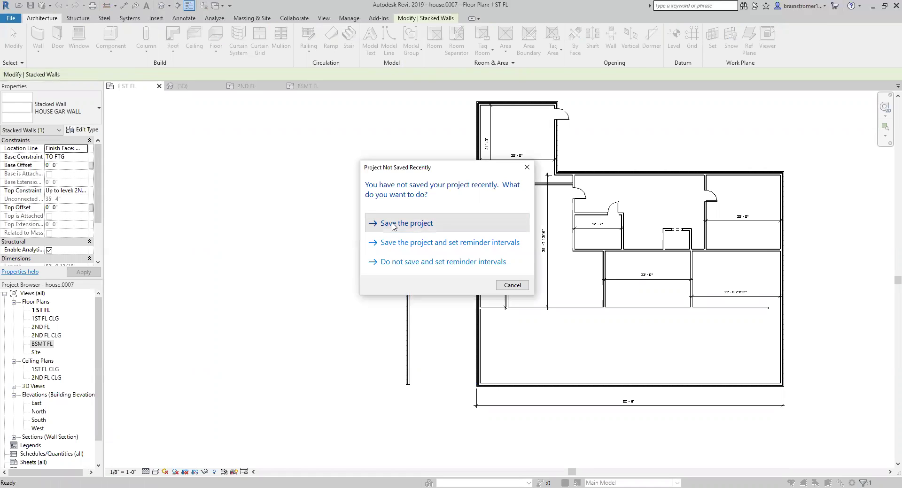
{"action": "left_click", "coordinate": [392, 225]}
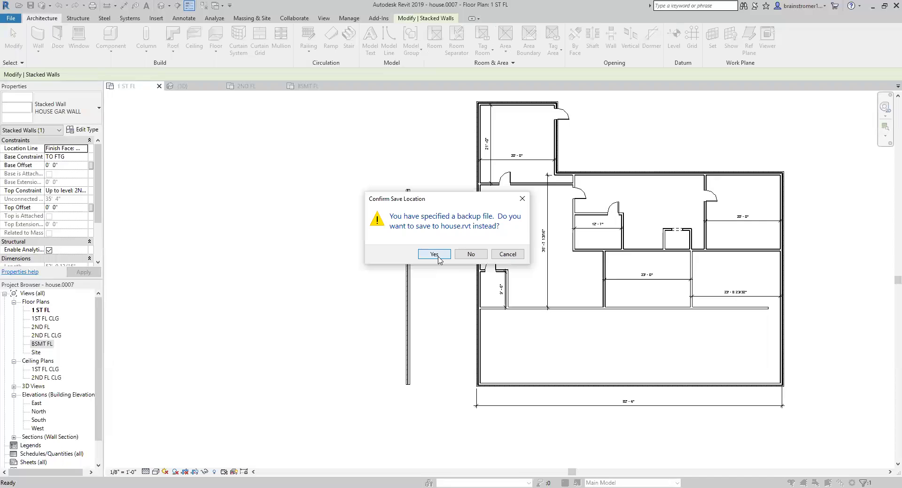
{"action": "key", "text": "Return"}
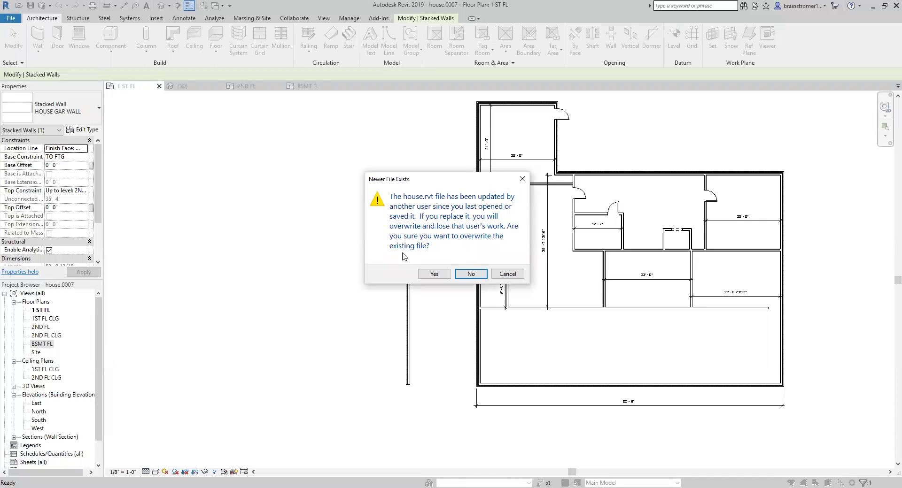
{"action": "left_click", "coordinate": [432, 274]}
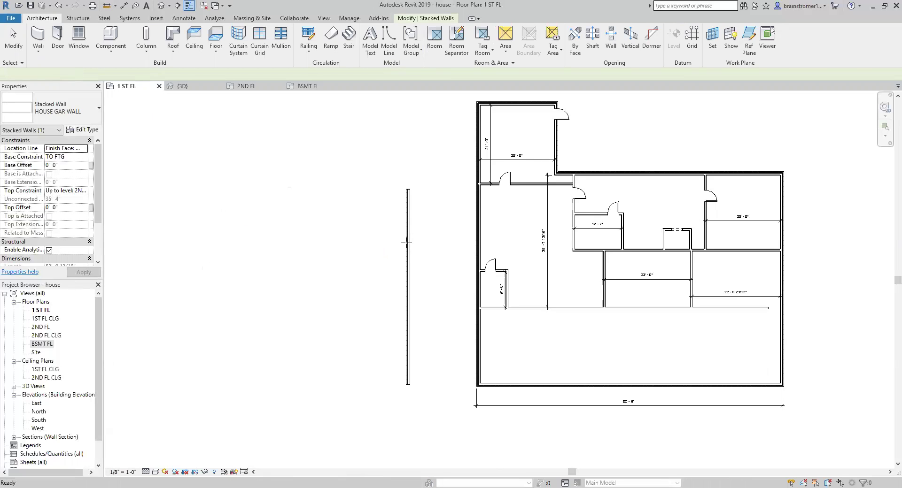
{"action": "key", "text": "w"}
{"action": "key", "text": "a"}
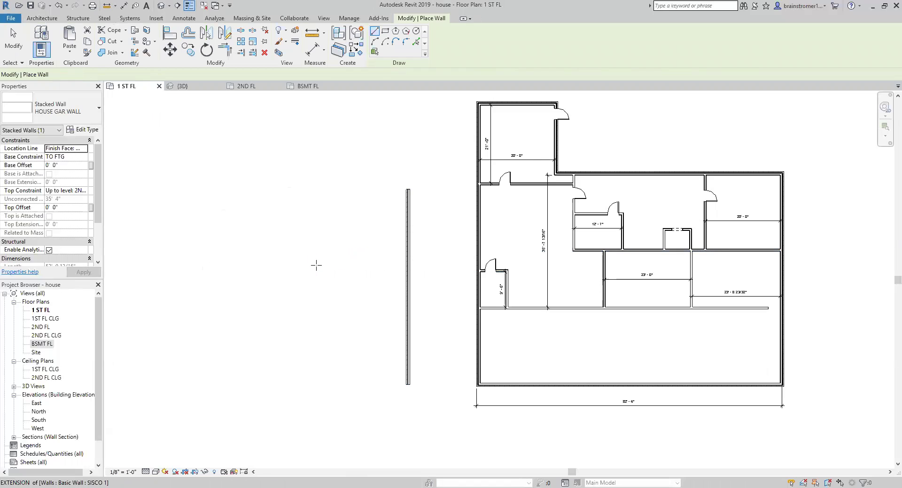
{"action": "key", "text": "Escape"}
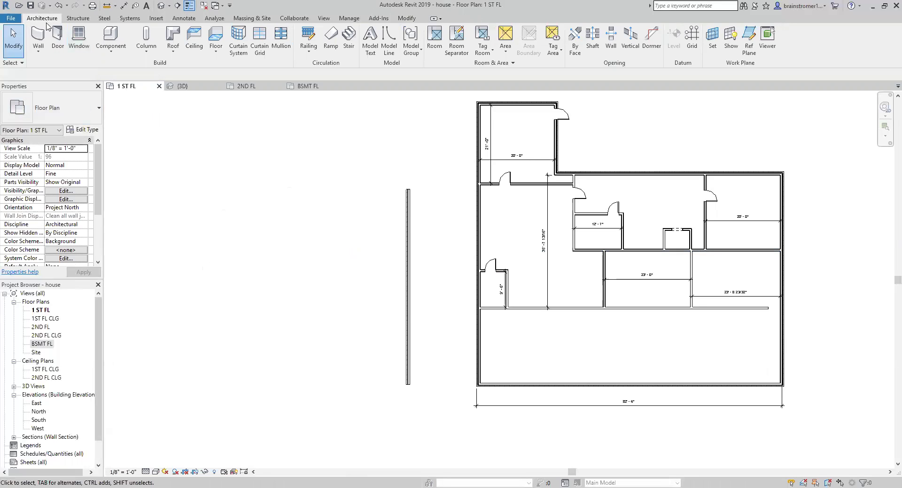
{"action": "left_click", "coordinate": [67, 118]}
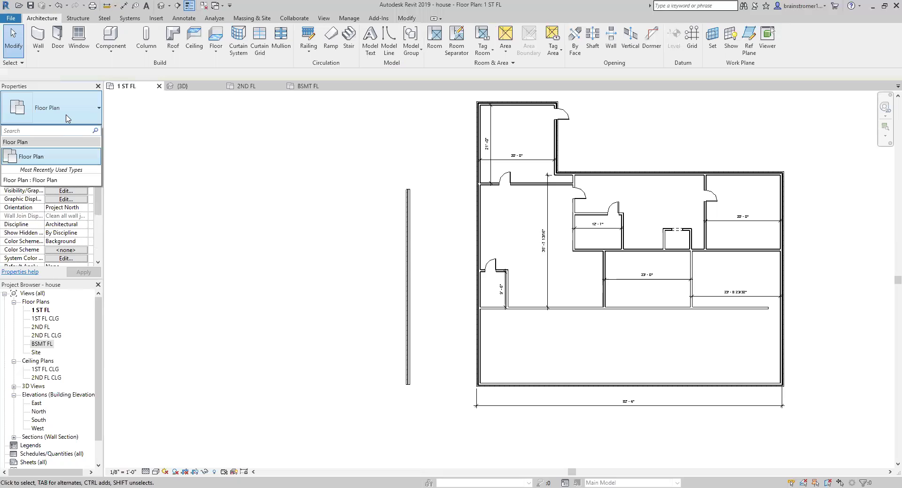
Draw a vertical FIRST FL BRICK EXT WALL 21' long, 16'-6" west of the copied wall and level with its upper end
{"action": "left_click", "coordinate": [38, 37]}
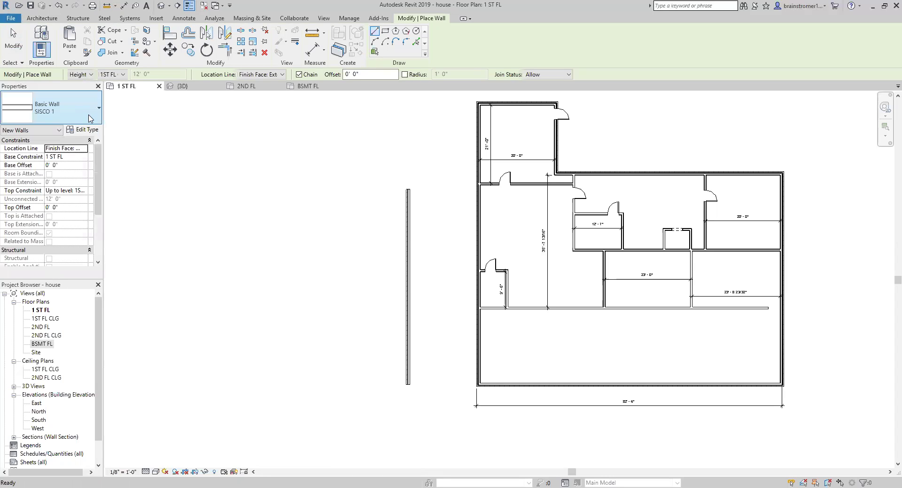
{"action": "left_click", "coordinate": [91, 118]}
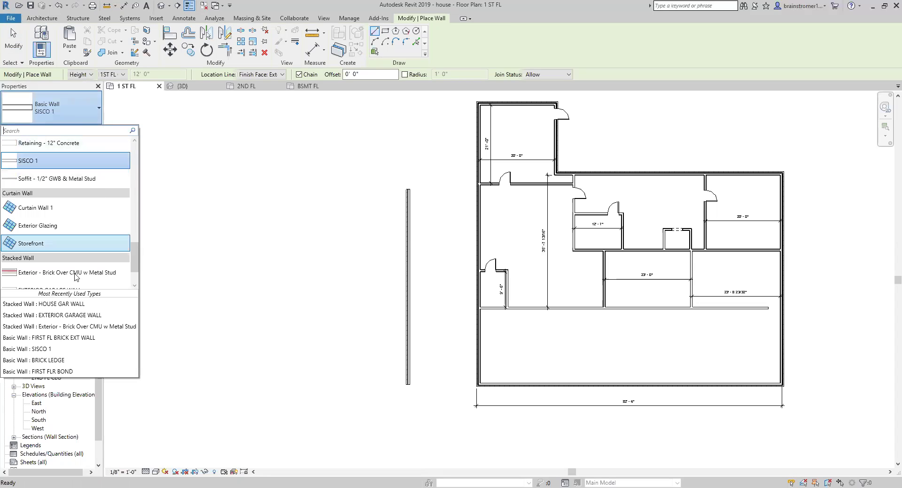
{"action": "scroll", "coordinate": [81, 205], "scroll_direction": "down", "scroll_amount": 1}
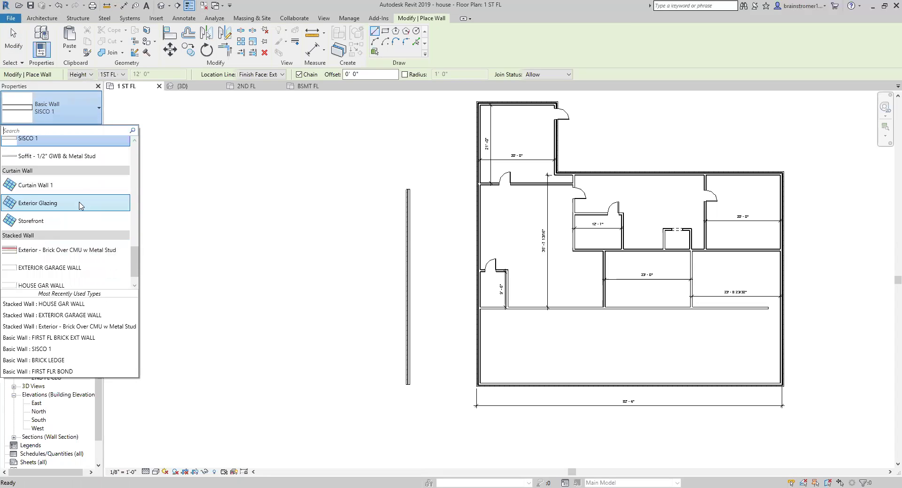
{"action": "scroll", "coordinate": [81, 206], "scroll_direction": "down", "scroll_amount": 1}
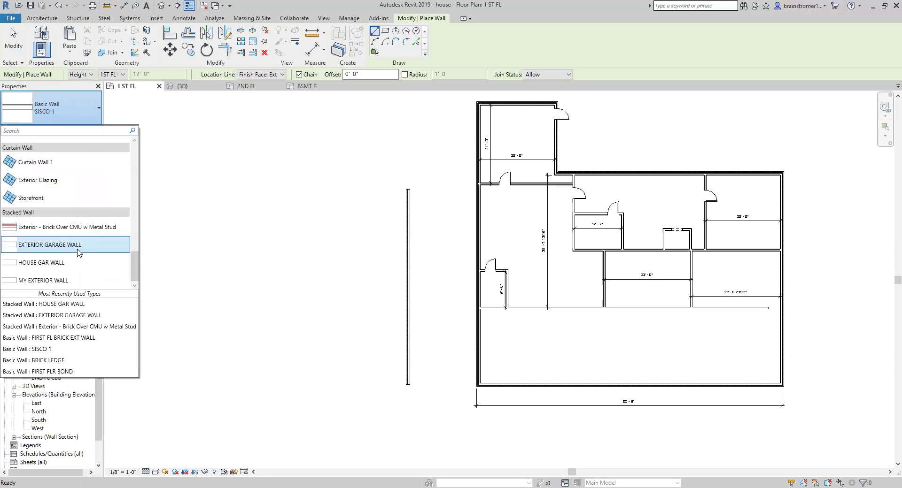
{"action": "left_click", "coordinate": [76, 341]}
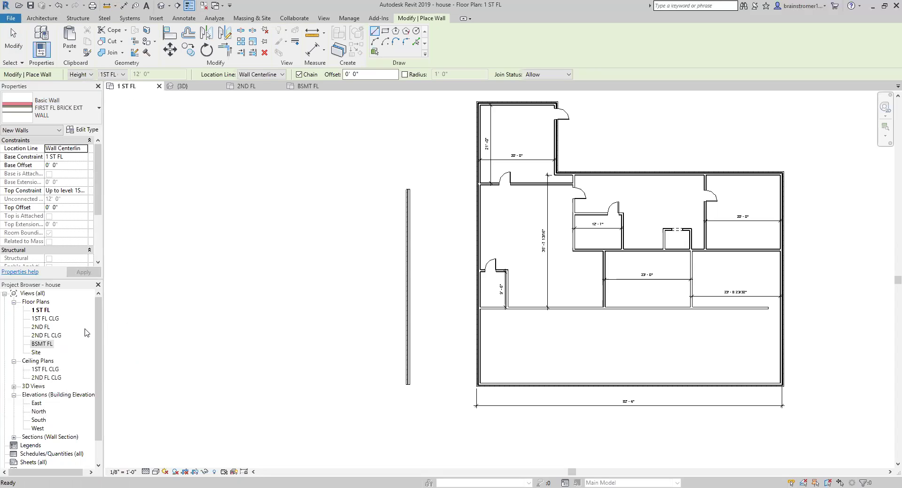
{"action": "left_click", "coordinate": [347, 191]}
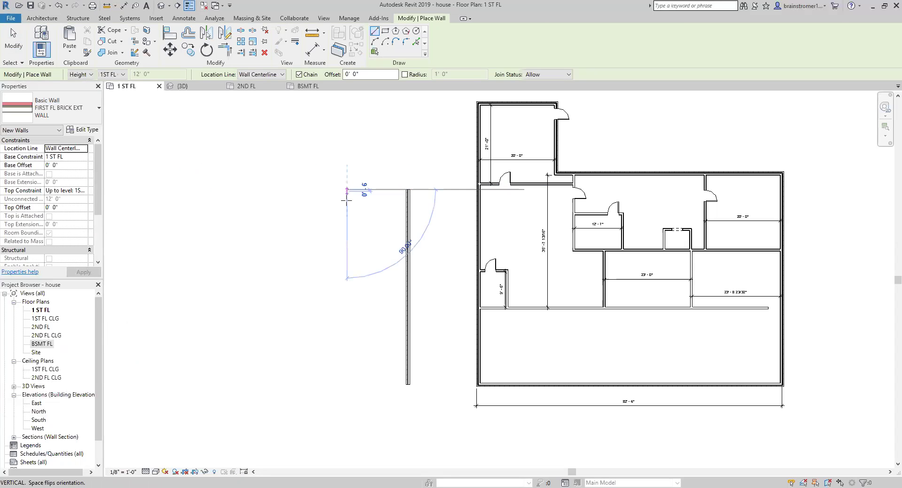
{"action": "left_click", "coordinate": [347, 267]}
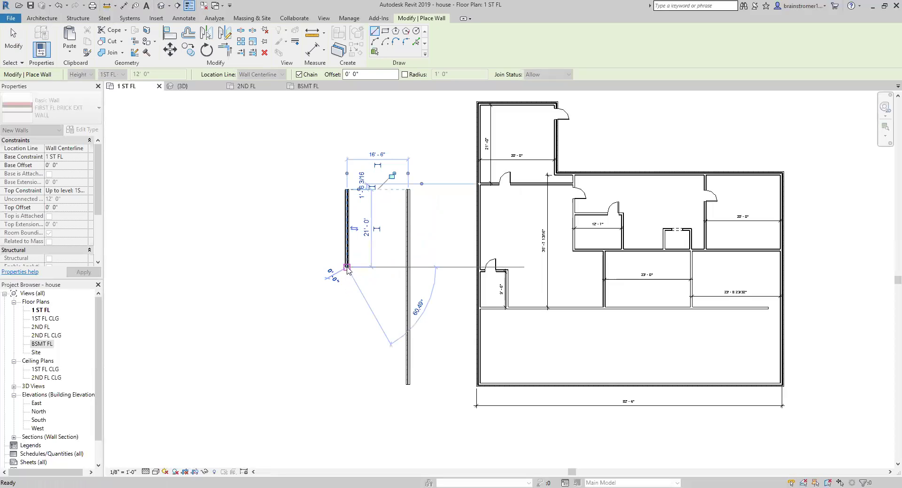
{"action": "key", "text": "Escape"}
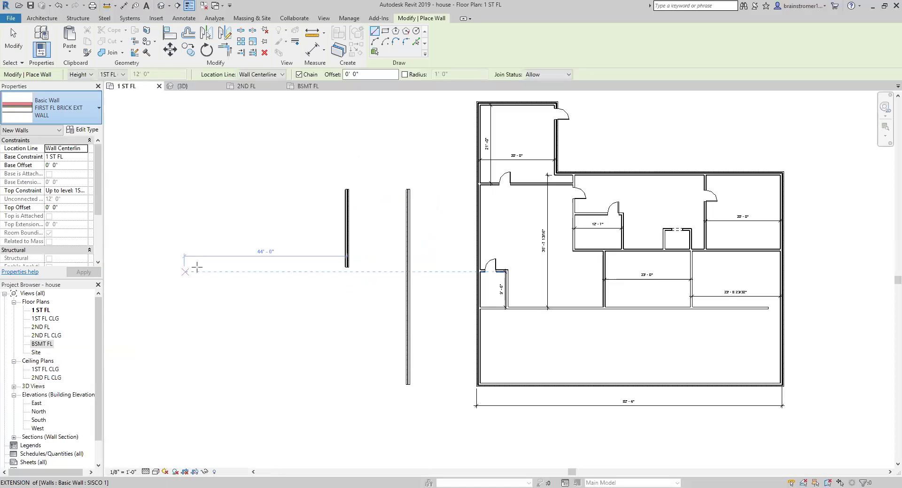
Draw a vertical FIRST FLR BOND wall 21' long, parallel to and west of the separate brick wall
{"action": "left_click", "coordinate": [299, 190]}
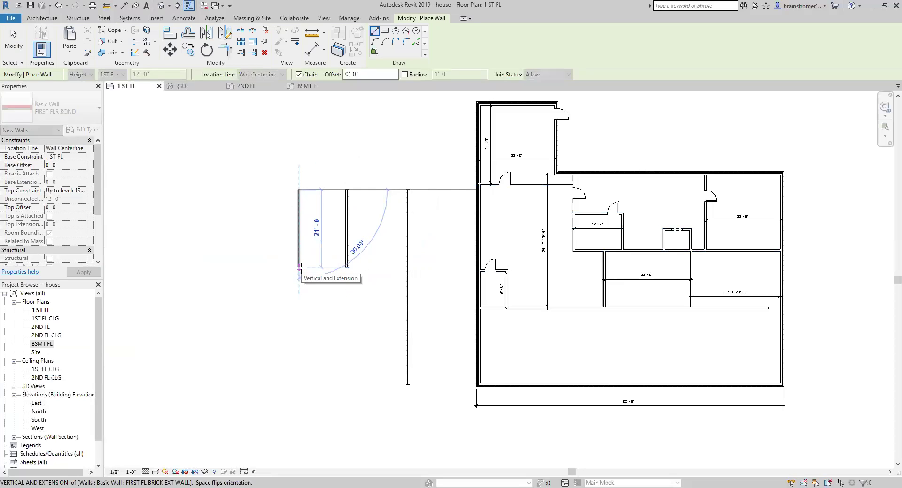
{"action": "left_click", "coordinate": [299, 268]}
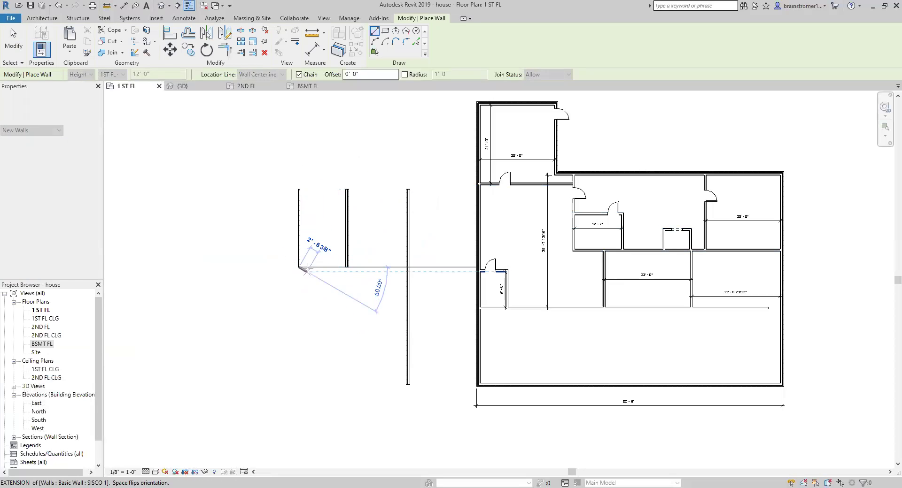
Draw a vertical BRICK LEDGE wall 21' long, 8'-0" west of the FIRST FLR BOND wall and level with its ends
{"action": "key", "text": "Escape"}
{"action": "key", "text": "Escape"}
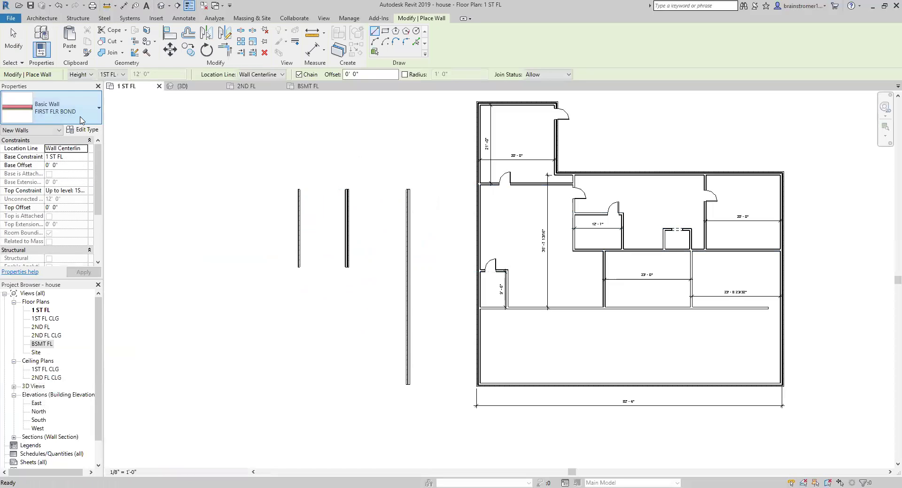
{"action": "left_click", "coordinate": [80, 120]}
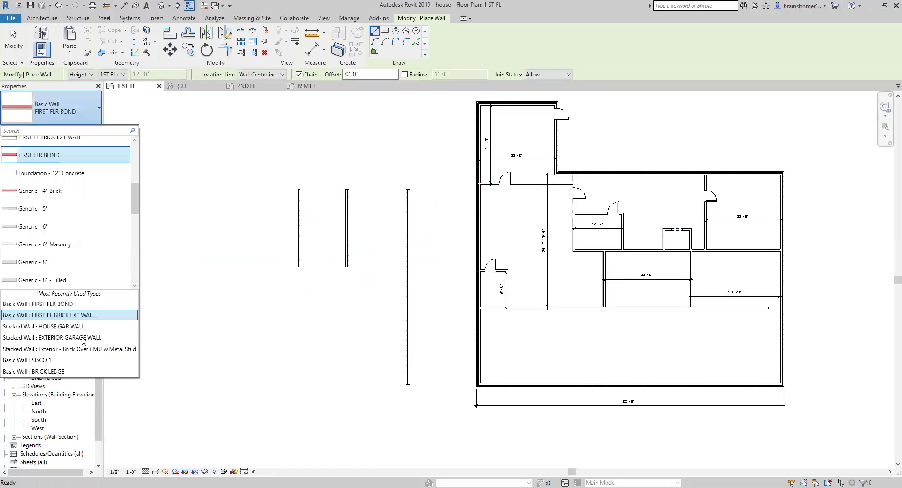
{"action": "left_click", "coordinate": [69, 372]}
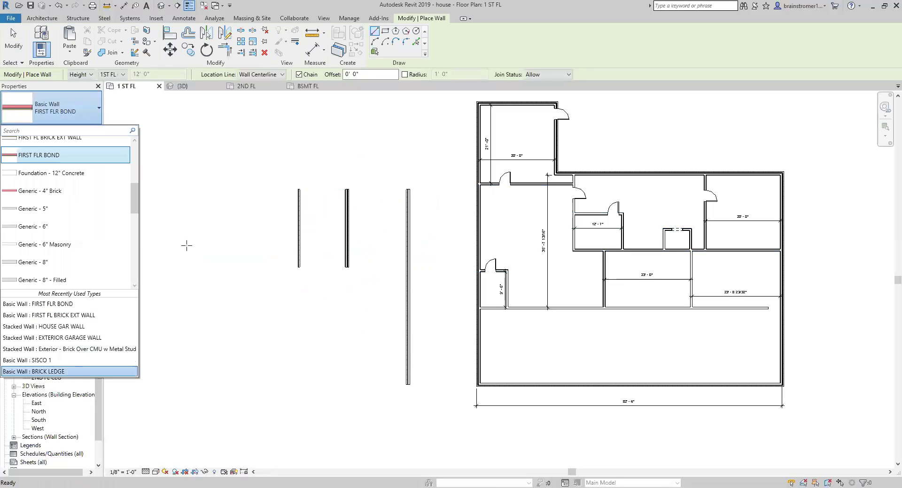
{"action": "left_click", "coordinate": [269, 190]}
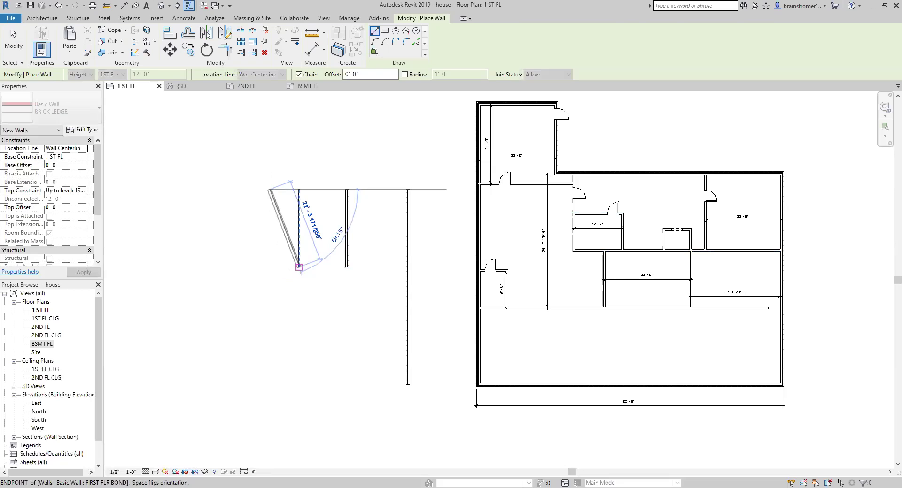
{"action": "left_click", "coordinate": [269, 266]}
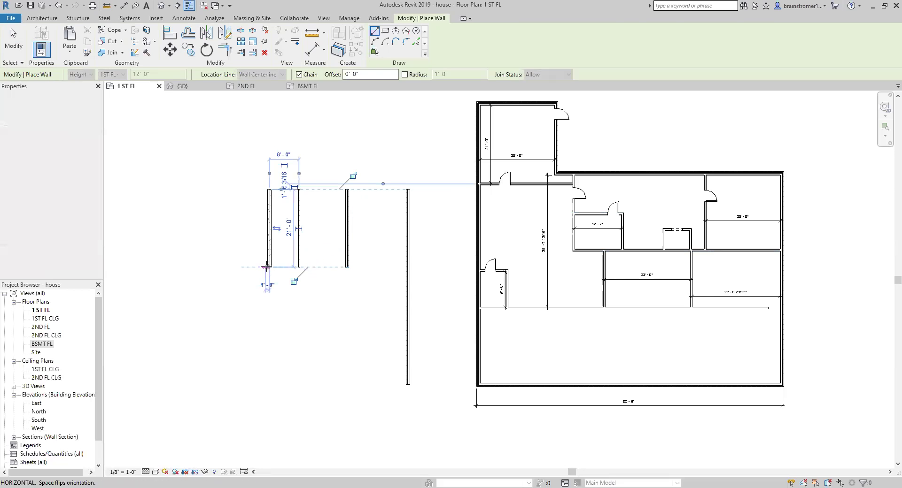
{"action": "key", "text": "Escape"}
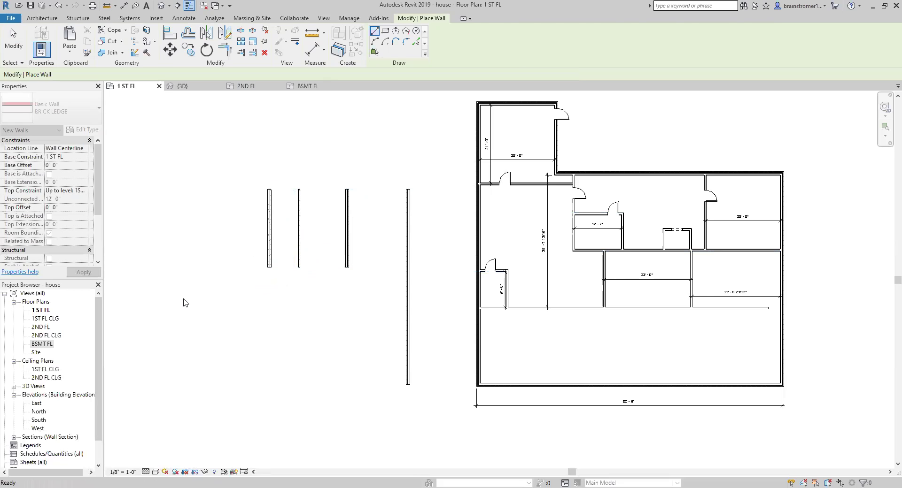
{"action": "key", "text": "Escape"}
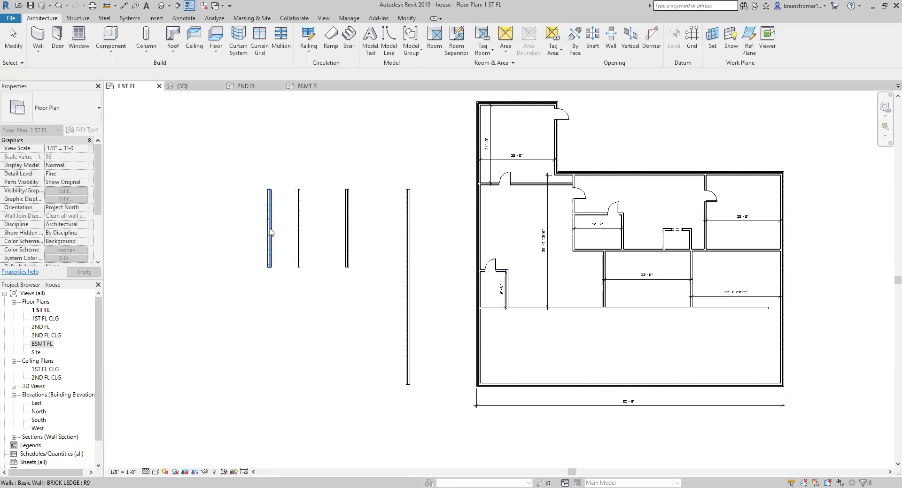
Duplicate the BRICK LEDGE wall's type as HOUSE GAR BRICK LEDGE
{"action": "left_click", "coordinate": [271, 231]}
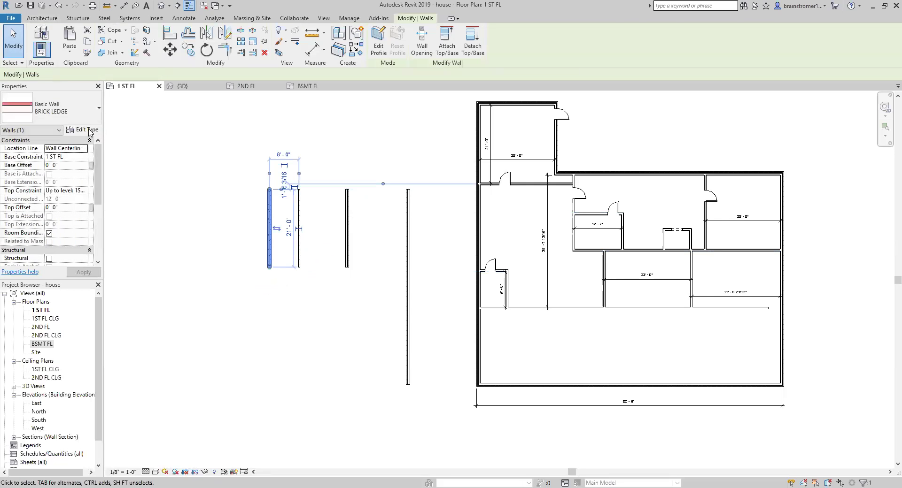
{"action": "left_click", "coordinate": [90, 131]}
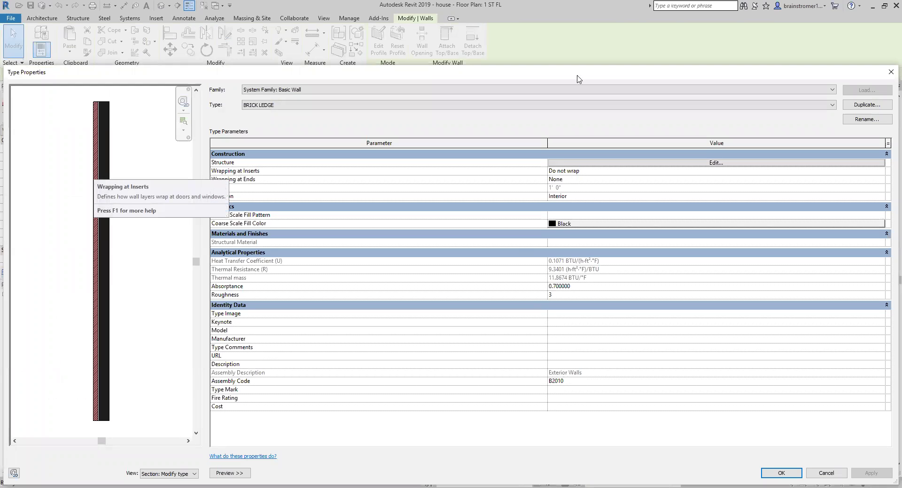
{"action": "left_click", "coordinate": [867, 104]}
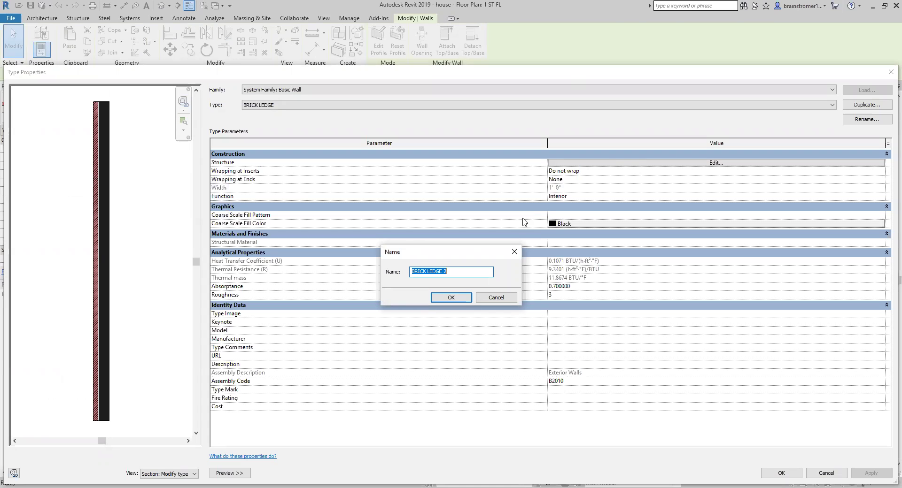
{"action": "type", "text": "HOUSE GAR BRICK LEDGE"}
{"action": "left_click", "coordinate": [461, 301]}
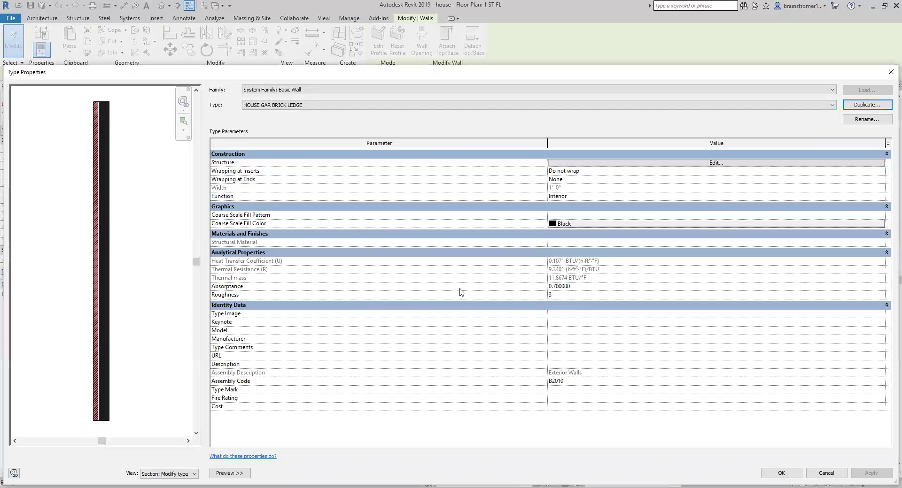
Delete the common brick and air layers from the HOUSE GAR BRICK LEDGE structure and apply the type to the wall
{"action": "left_click", "coordinate": [714, 163]}
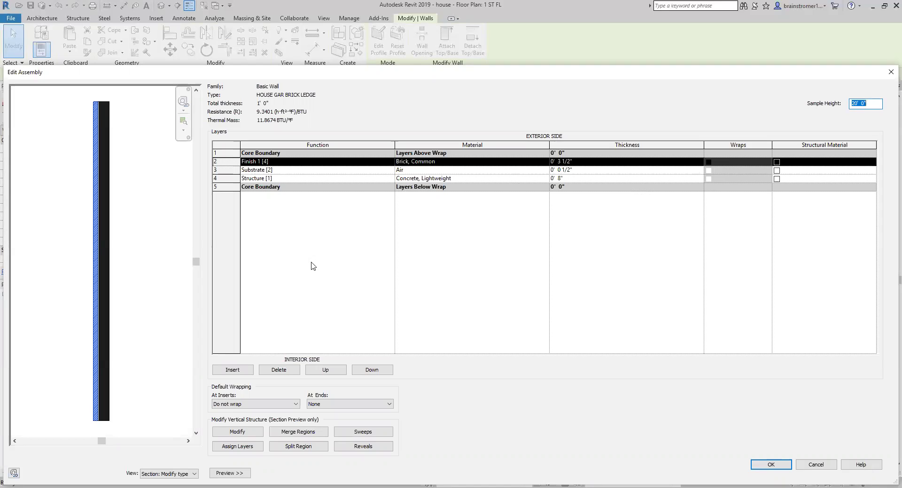
{"action": "left_click", "coordinate": [225, 162]}
{"action": "left_click", "coordinate": [279, 370]}
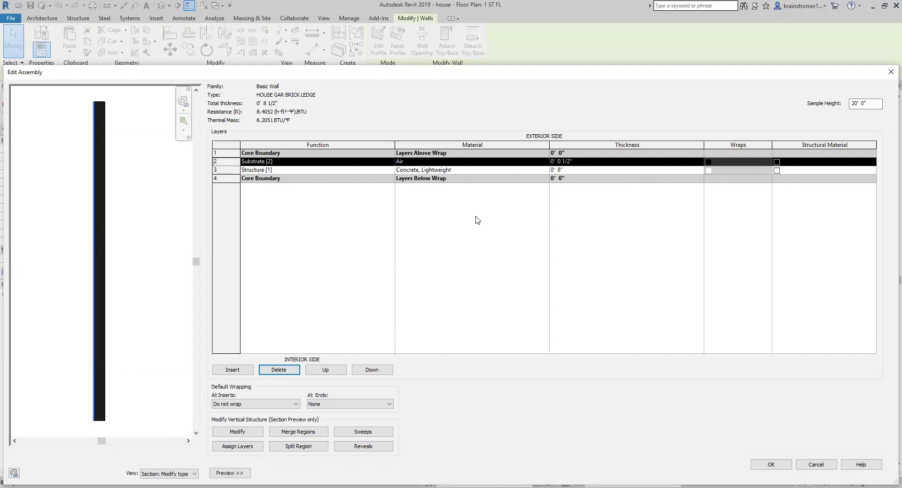
{"action": "left_click", "coordinate": [278, 371]}
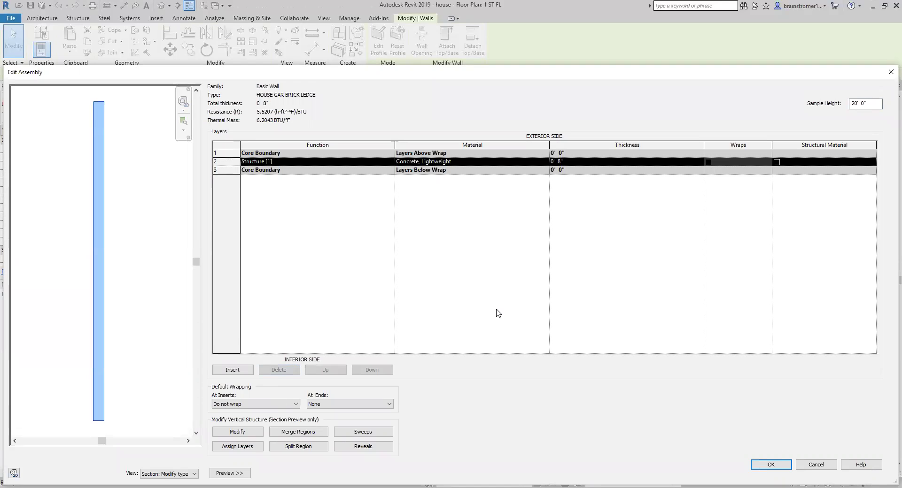
{"action": "left_click", "coordinate": [769, 465]}
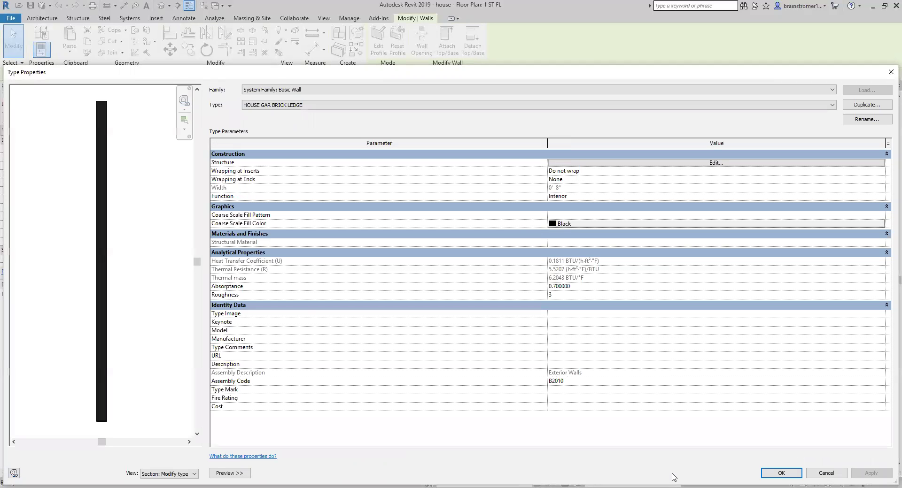
{"action": "left_click", "coordinate": [769, 475]}
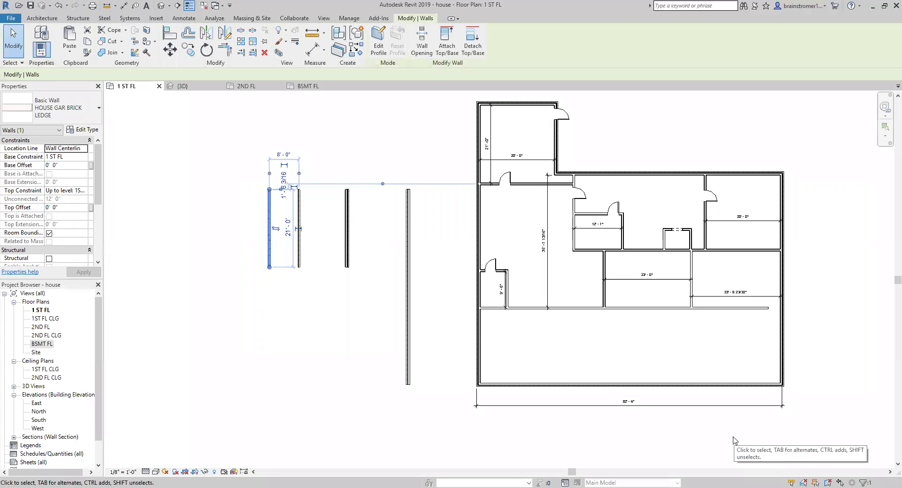
{"action": "left_click", "coordinate": [318, 238]}
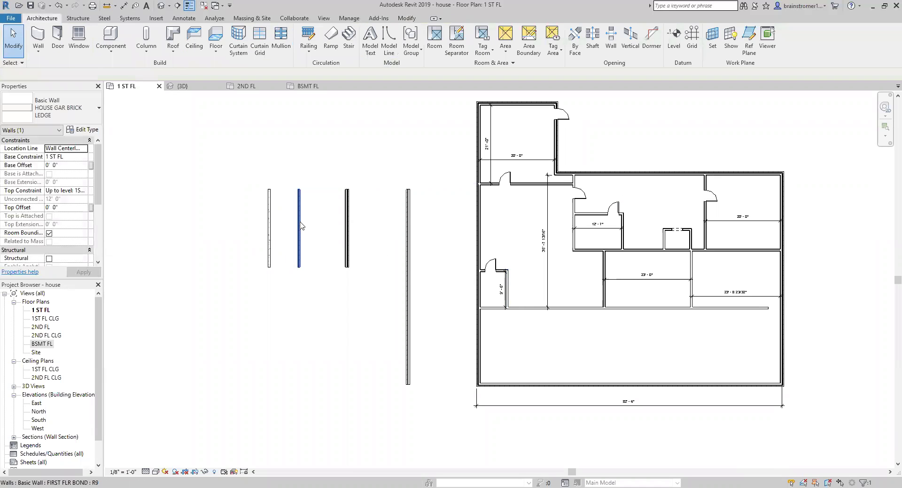
Duplicate the FIRST FLR BOND wall's type as FIRST FLR HOUSE GAR BOND
{"action": "left_click", "coordinate": [301, 226]}
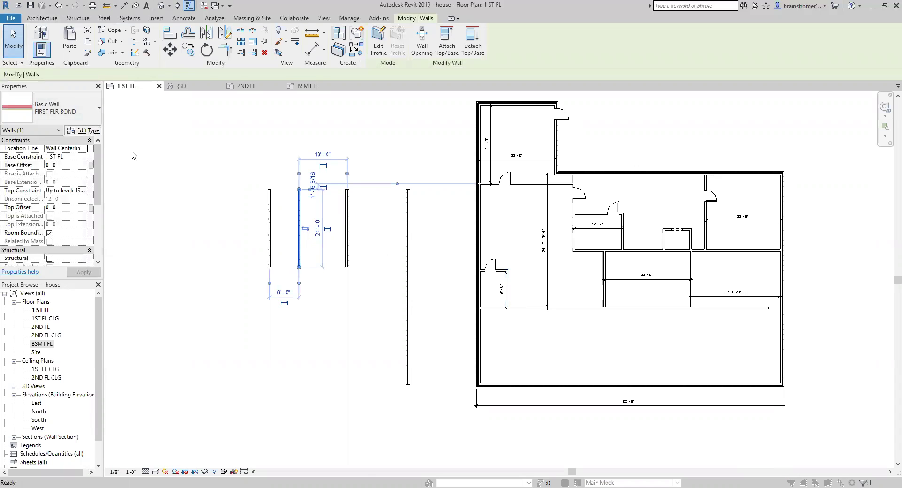
{"action": "left_click", "coordinate": [83, 130]}
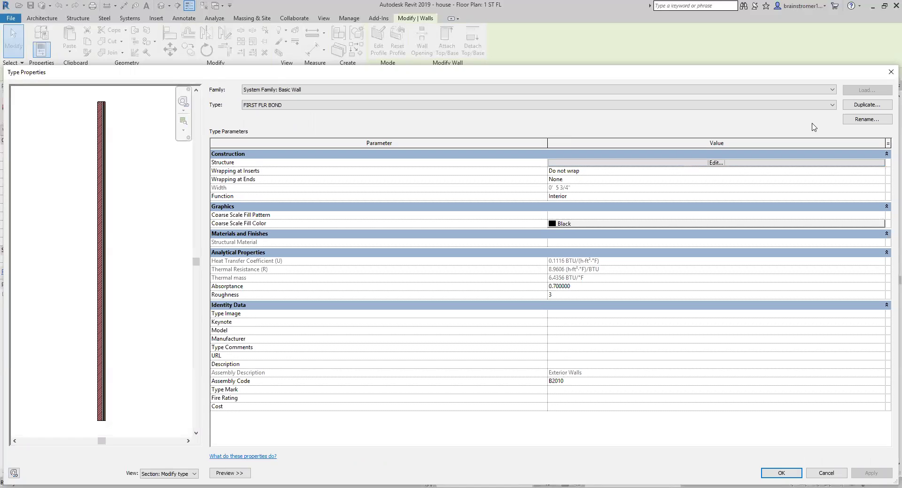
{"action": "left_click", "coordinate": [857, 105]}
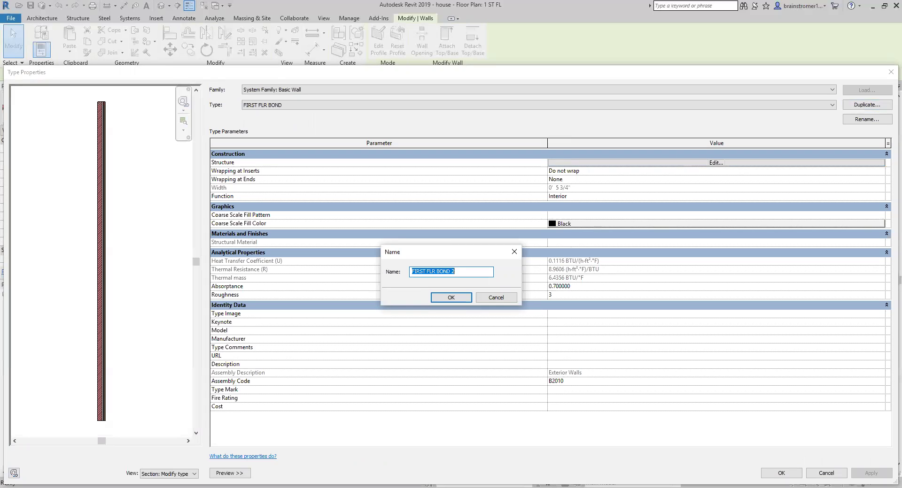
{"action": "type", "text": "F"}
{"action": "type", "text": "HOUSE GAR"}
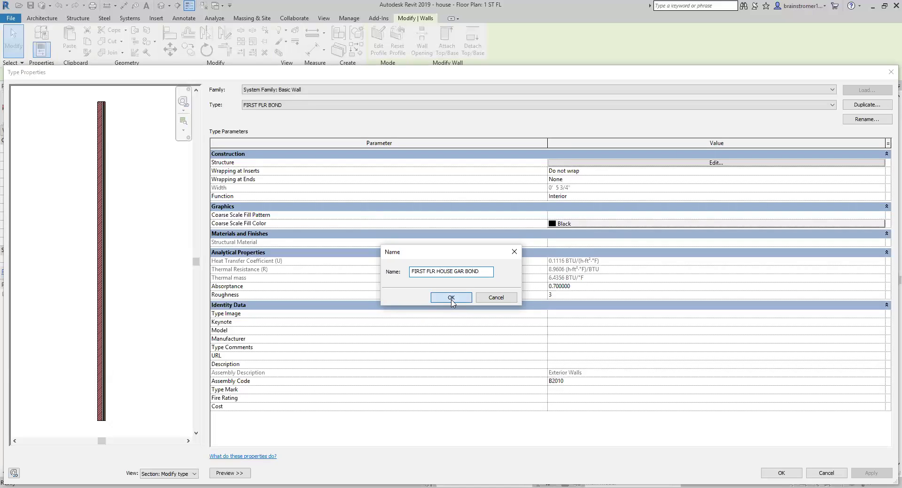
{"action": "left_click", "coordinate": [450, 299]}
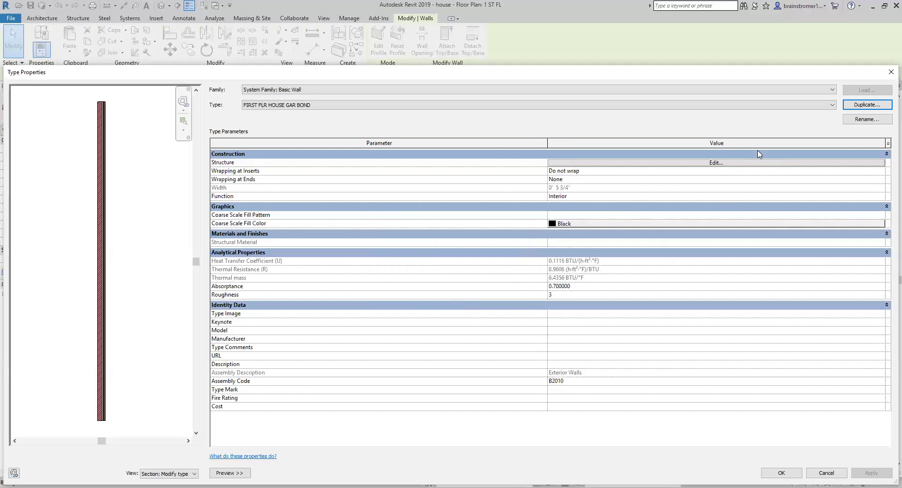
Set the Finish 1 [4] layer of FIRST FLR HOUSE GAR BOND to Gypsum Wall Board with a thickness of 5/8"
{"action": "left_click", "coordinate": [750, 164]}
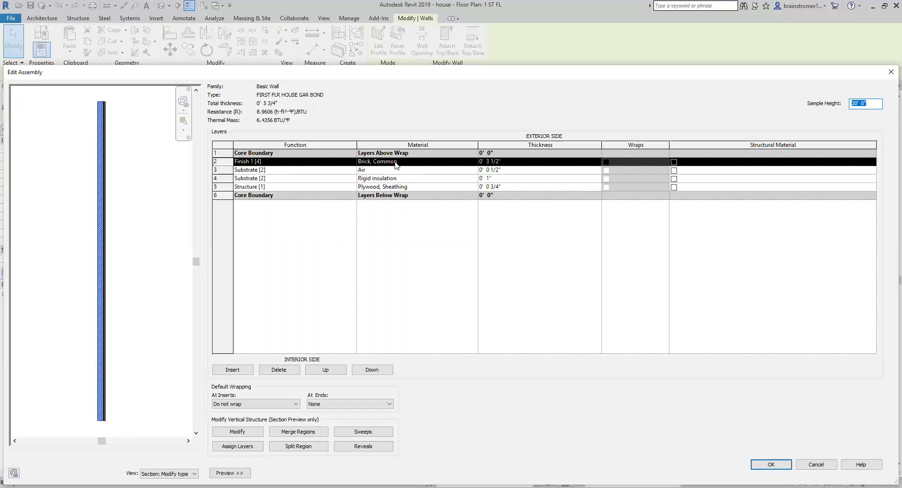
{"action": "left_click", "coordinate": [431, 166]}
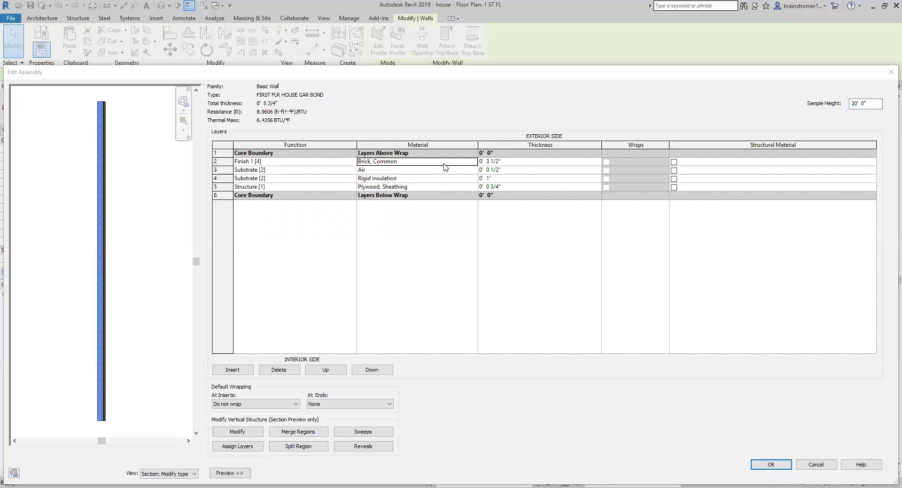
{"action": "left_click", "coordinate": [473, 162]}
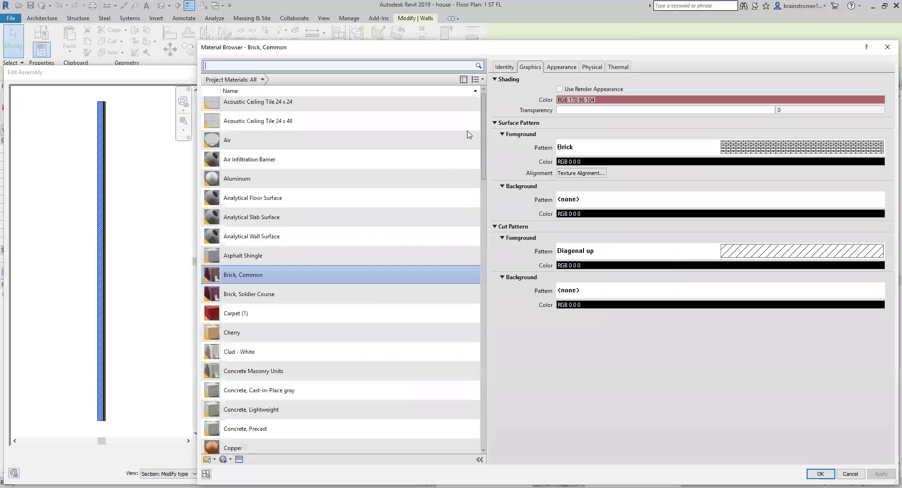
{"action": "scroll", "coordinate": [312, 211], "scroll_direction": "up", "scroll_amount": 1}
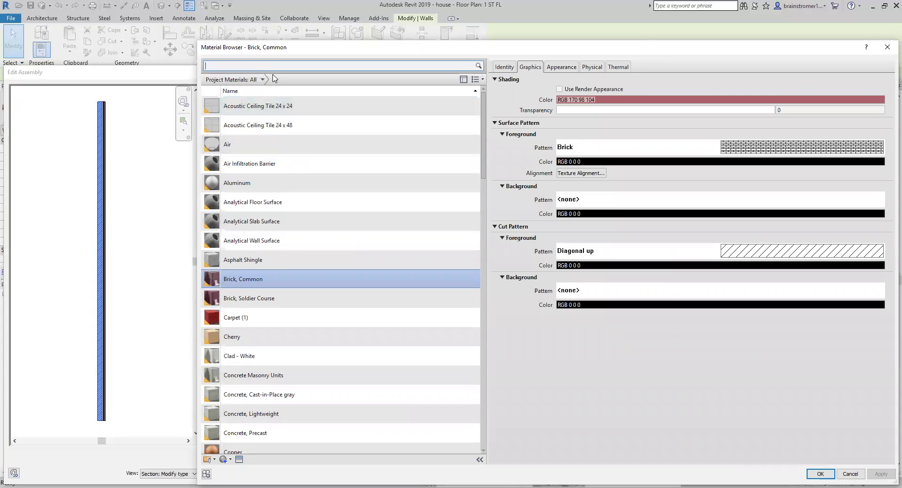
{"action": "type", "text": "GYPS"}
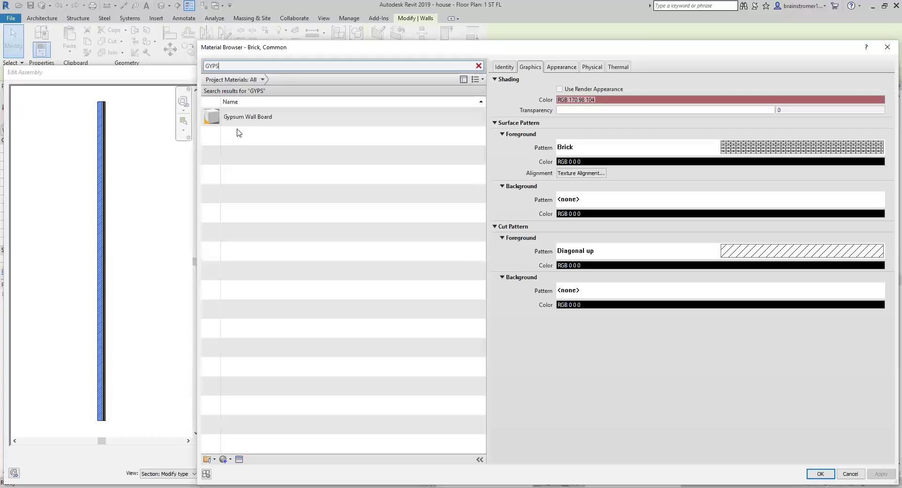
{"action": "left_click", "coordinate": [247, 124]}
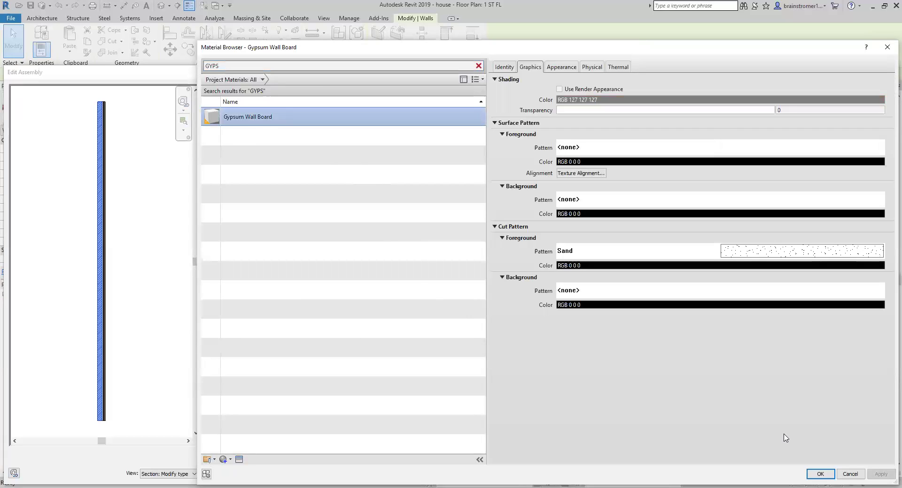
{"action": "left_click", "coordinate": [821, 475]}
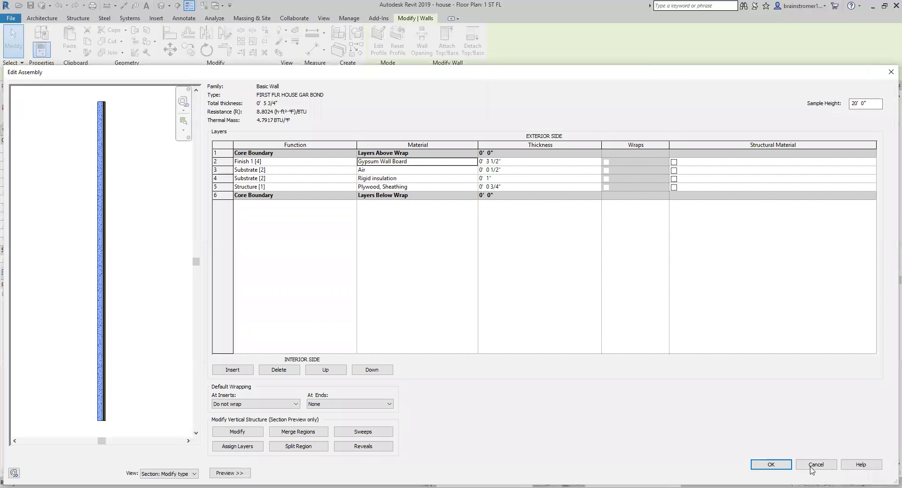
{"action": "left_click", "coordinate": [510, 165]}
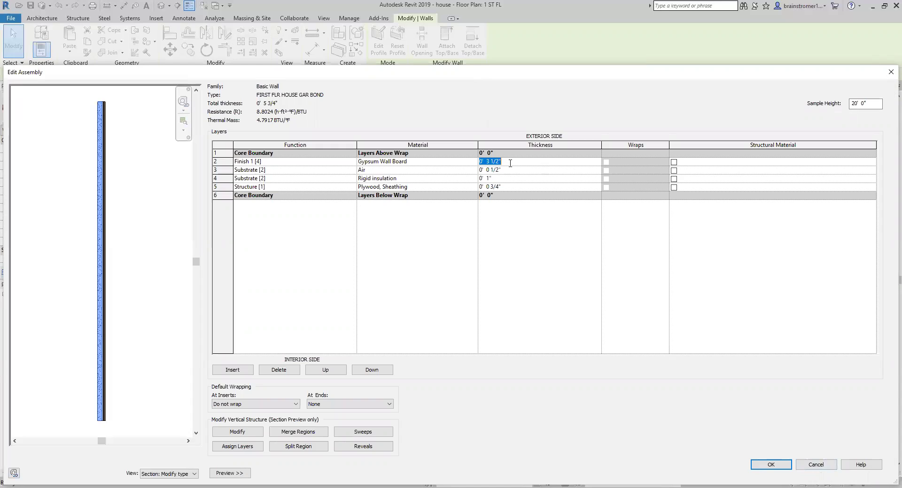
{"action": "left_click", "coordinate": [510, 163]}
Delete the air substrate layer from FIRST FLR HOUSE GAR BOND and apply the type to the wall
{"action": "left_click", "coordinate": [301, 170]}
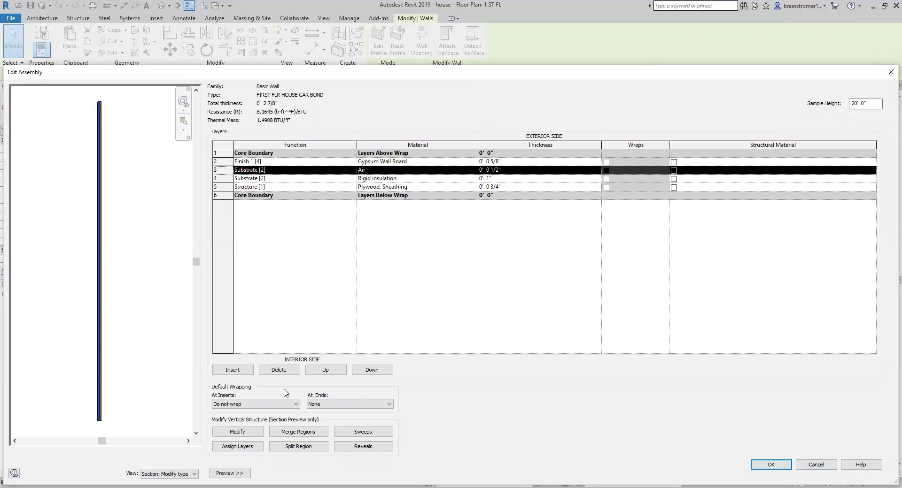
{"action": "left_click", "coordinate": [264, 372]}
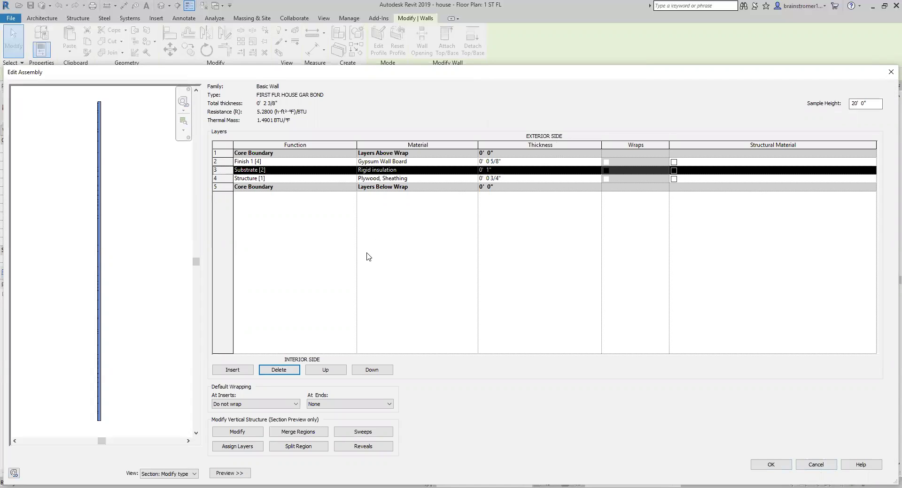
{"action": "left_click", "coordinate": [761, 465]}
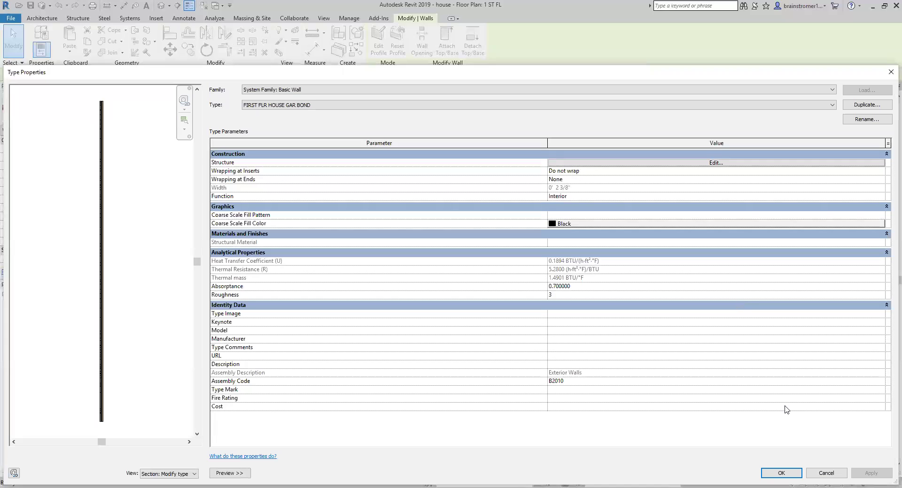
{"action": "left_click", "coordinate": [773, 476]}
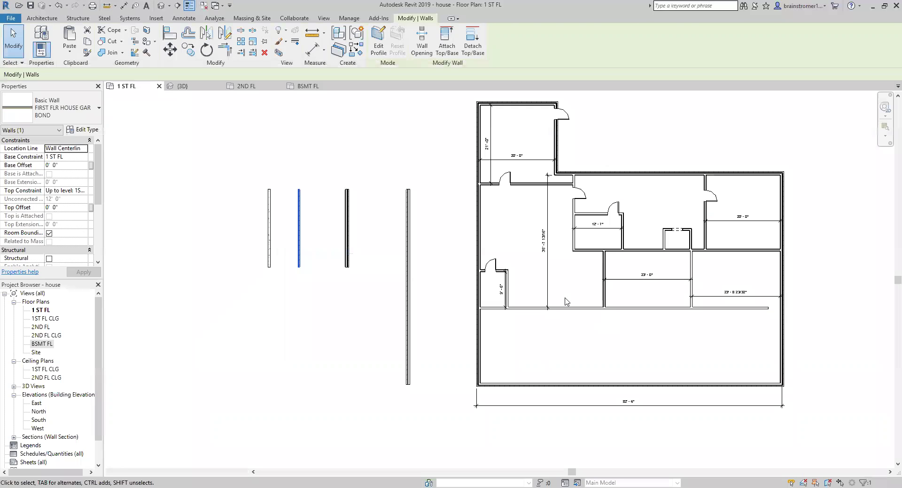
{"action": "left_click", "coordinate": [329, 261]}
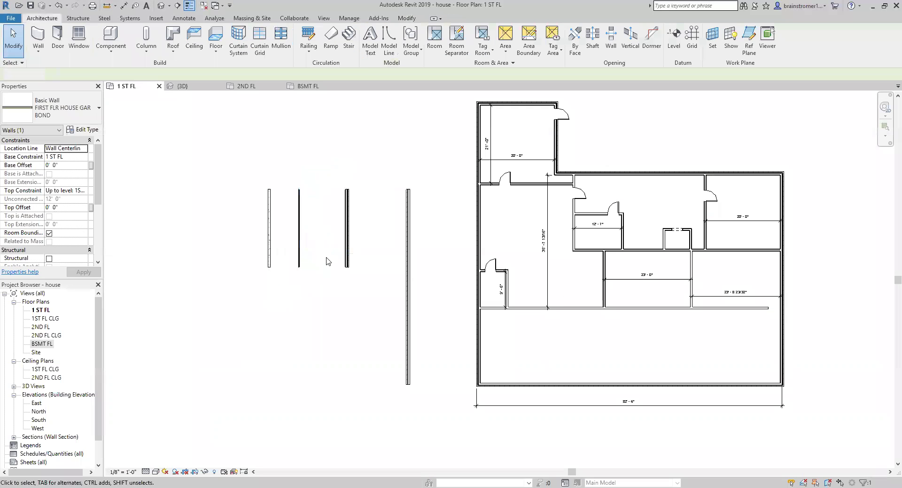
Duplicate the FIRST FL BRICK EXT WALL sample wall's type as FIRST FLR HOUSE GAR WALL
{"action": "left_click", "coordinate": [346, 225]}
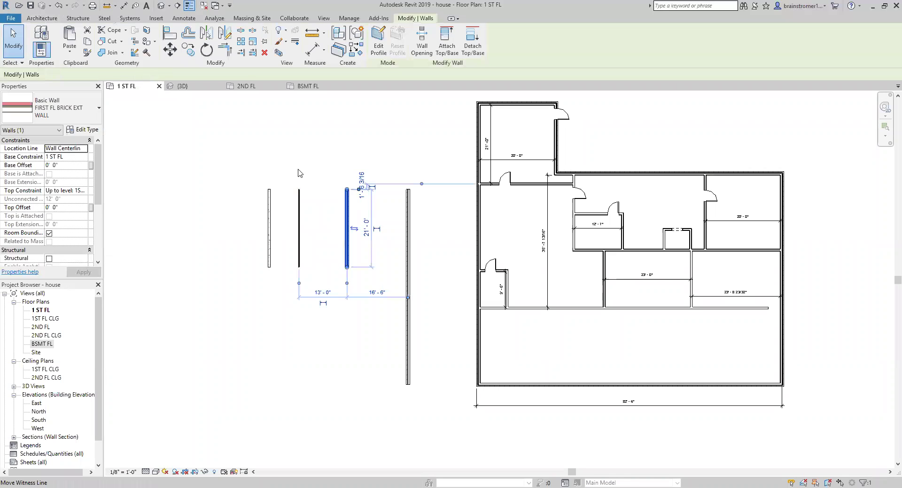
{"action": "left_click", "coordinate": [87, 131]}
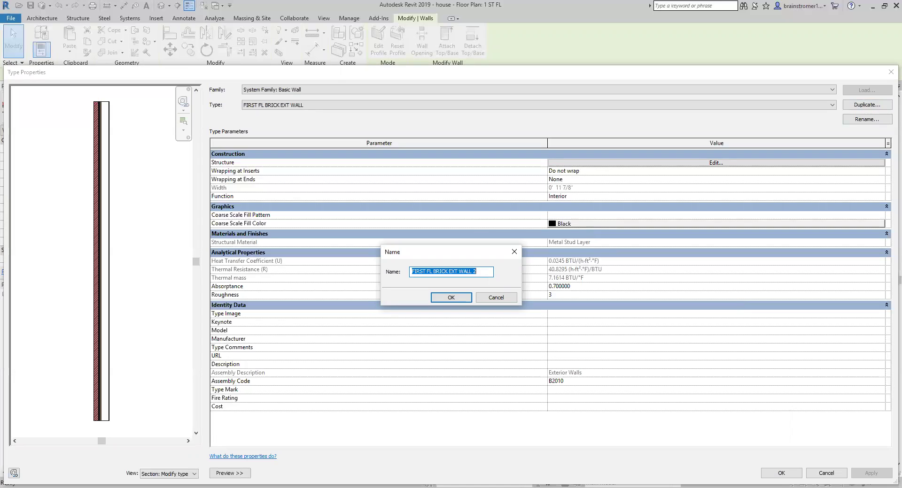
{"action": "type", "text": "FIRST FLR HOUSE"}
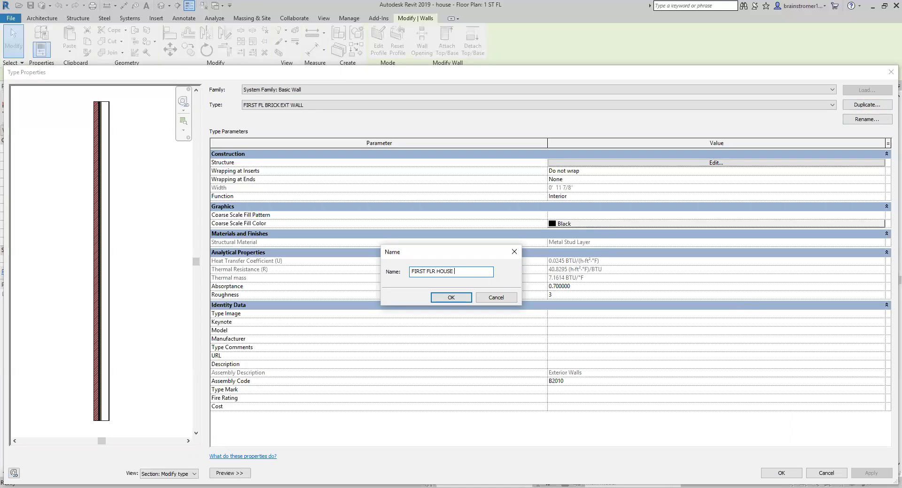
{"action": "type", "text": "GAR WALL"}
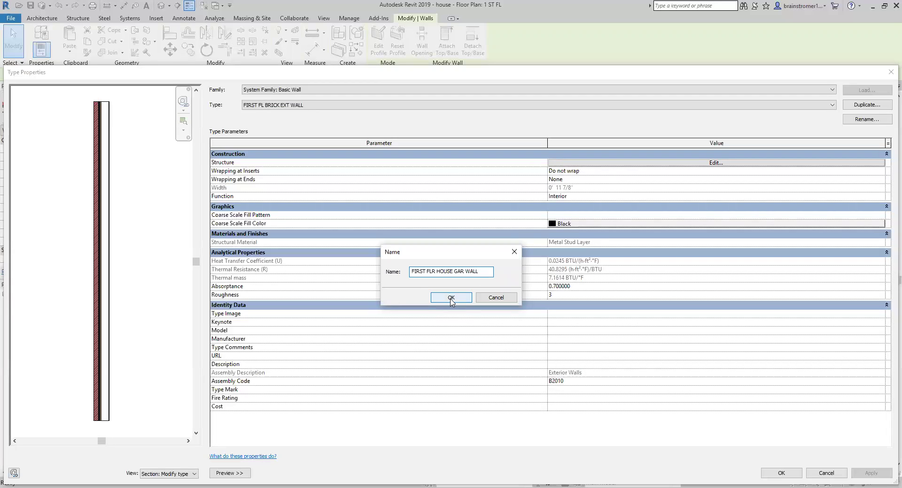
{"action": "left_click", "coordinate": [451, 298]}
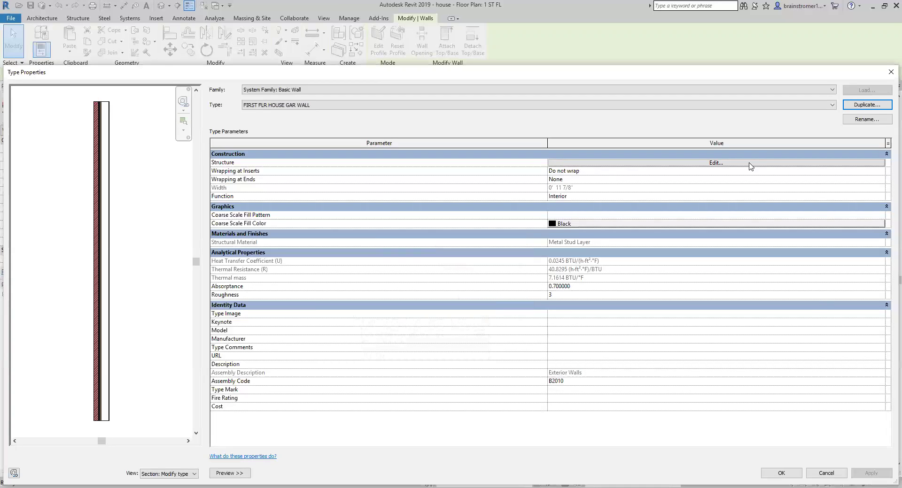
Change the common brick Finish 1 [4] layer of FIRST FLR HOUSE GAR WALL to Gypsum Wall Board with a thickness of 5/8"
{"action": "left_click", "coordinate": [750, 165]}
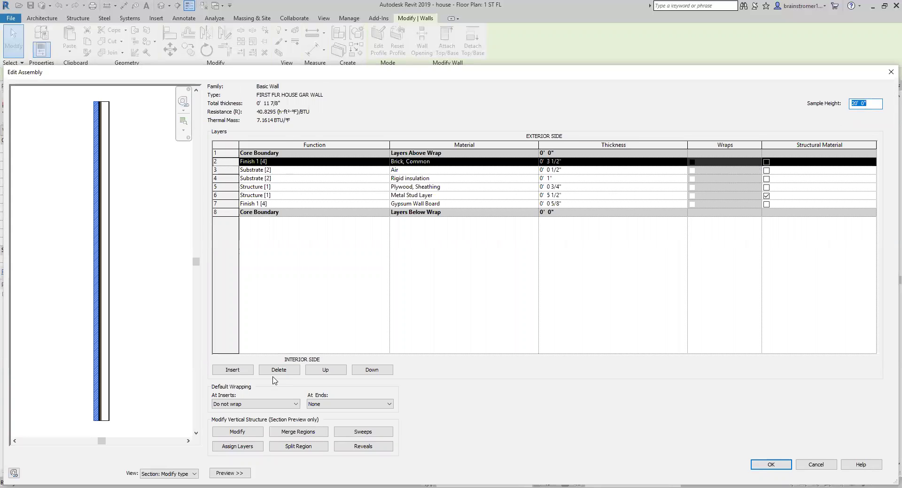
{"action": "left_click", "coordinate": [535, 161]}
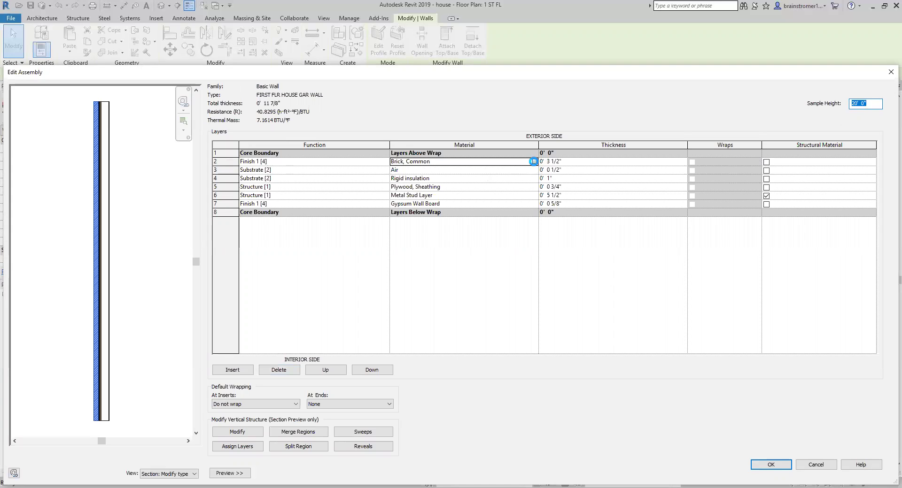
{"action": "left_click", "coordinate": [533, 161]}
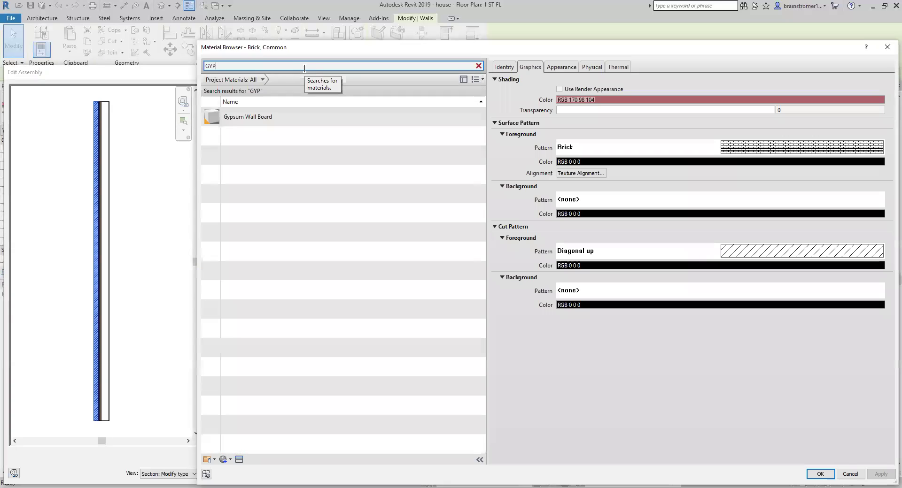
{"action": "left_click", "coordinate": [283, 119]}
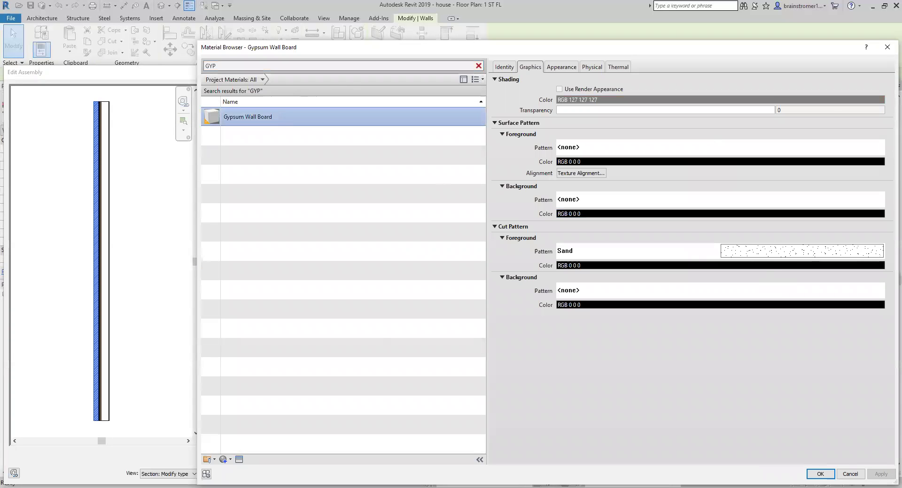
{"action": "left_click", "coordinate": [819, 475]}
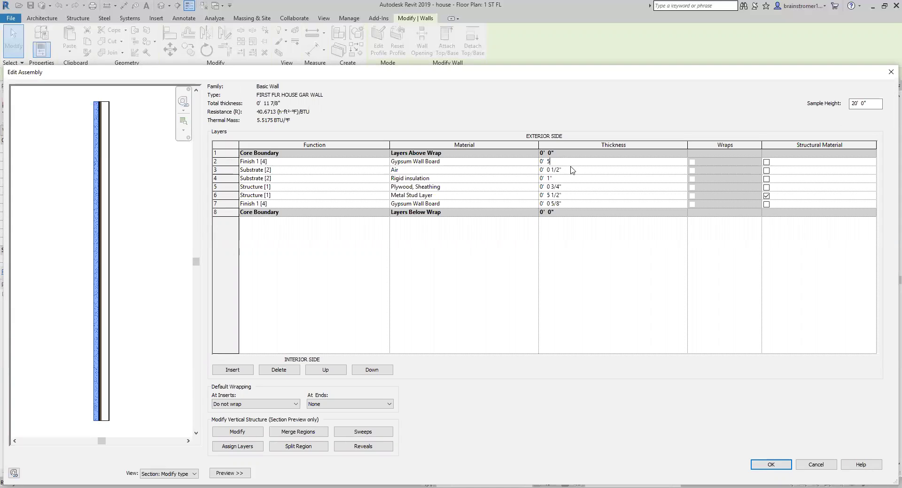
{"action": "type", "text": "8\""}
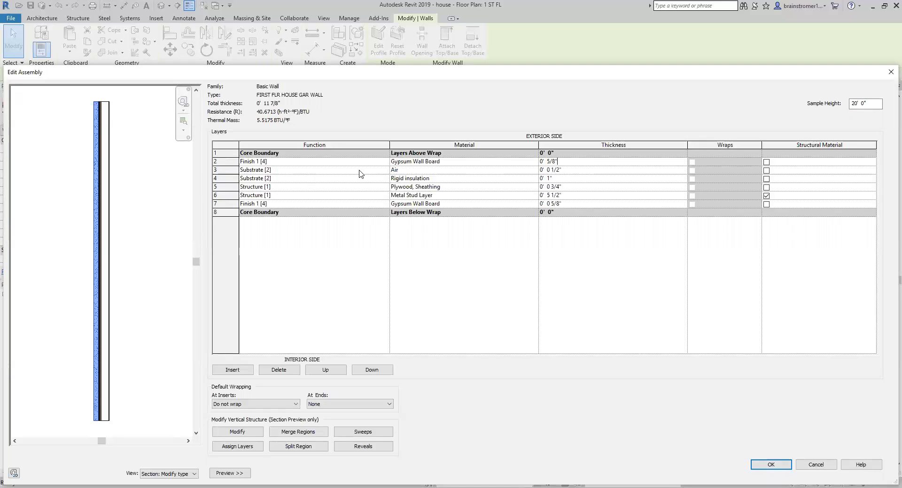
Delete the air substrate layer from FIRST FLR HOUSE GAR WALL and apply the type to the wall
{"action": "left_click", "coordinate": [321, 171]}
{"action": "left_click", "coordinate": [321, 172]}
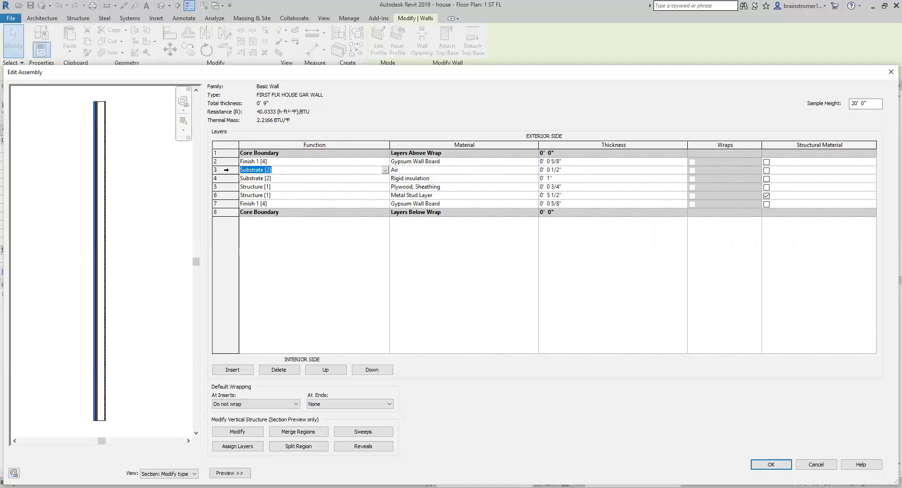
{"action": "left_click", "coordinate": [279, 370]}
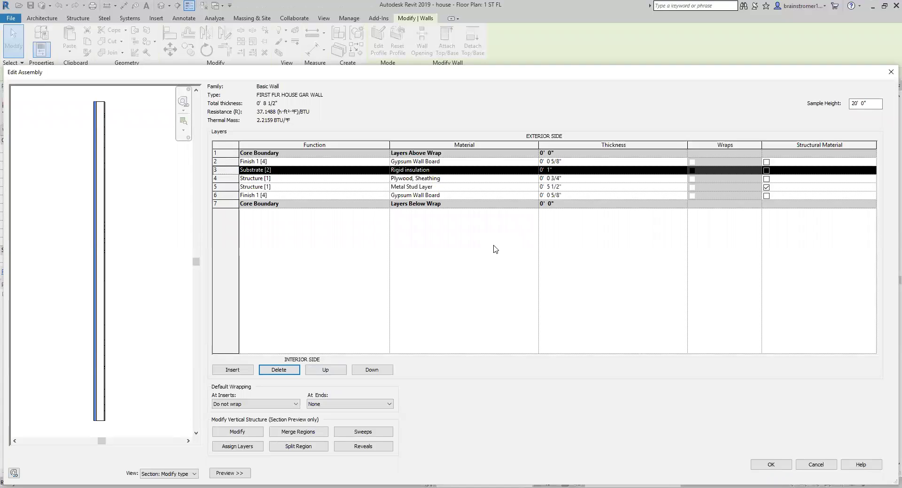
{"action": "left_click", "coordinate": [757, 465]}
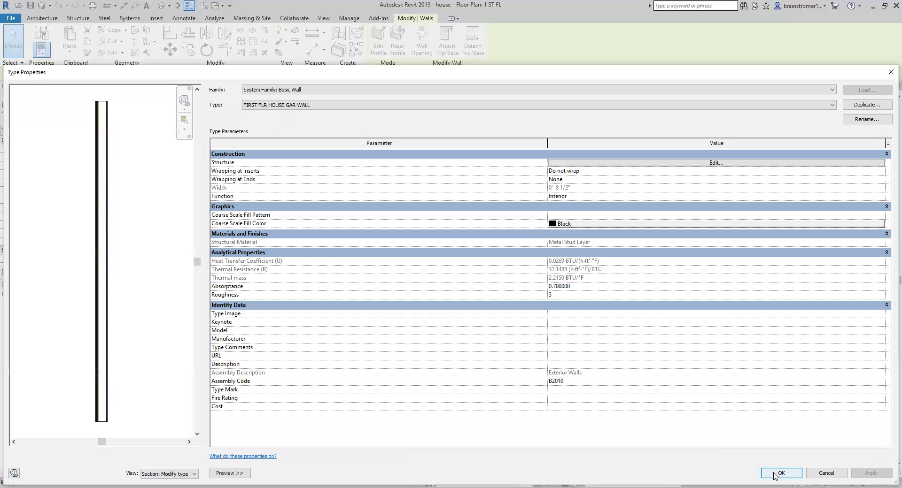
{"action": "left_click", "coordinate": [774, 475]}
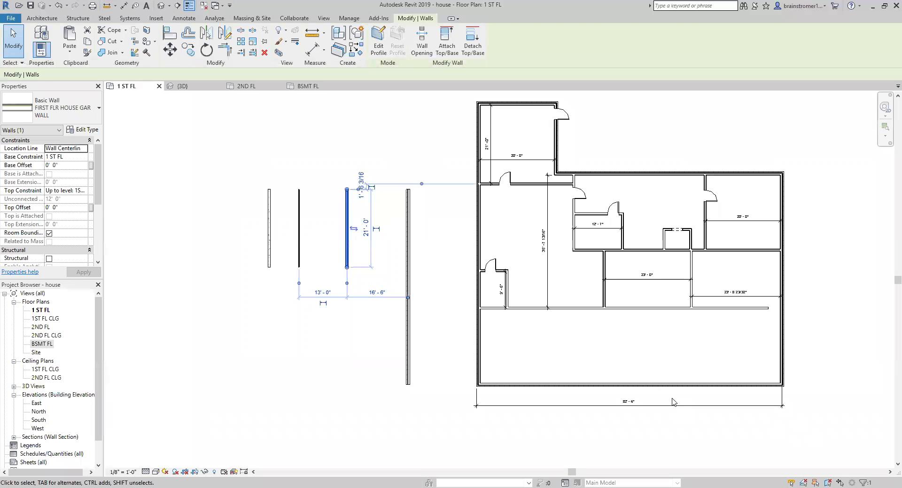
{"action": "key", "text": "Escape"}
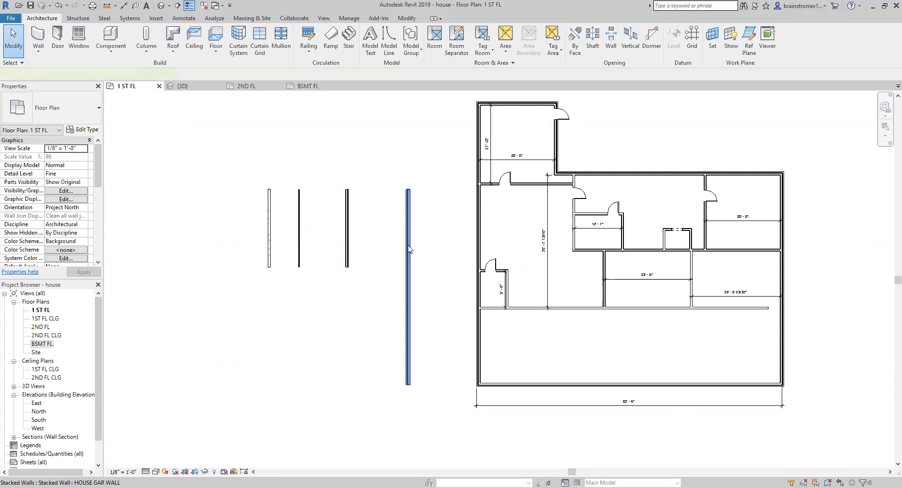
Open the structure of the HOUSE GAR WALL stacked wall type for editing
{"action": "left_click", "coordinate": [408, 249]}
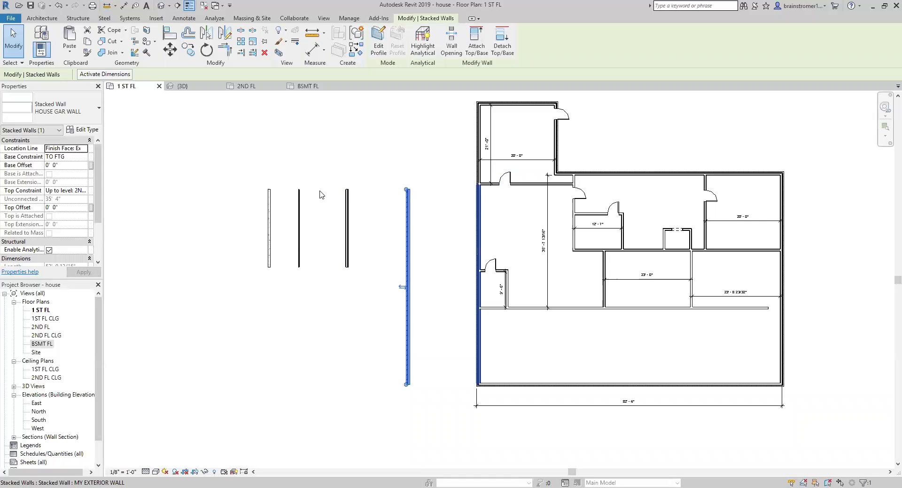
{"action": "left_click", "coordinate": [90, 130]}
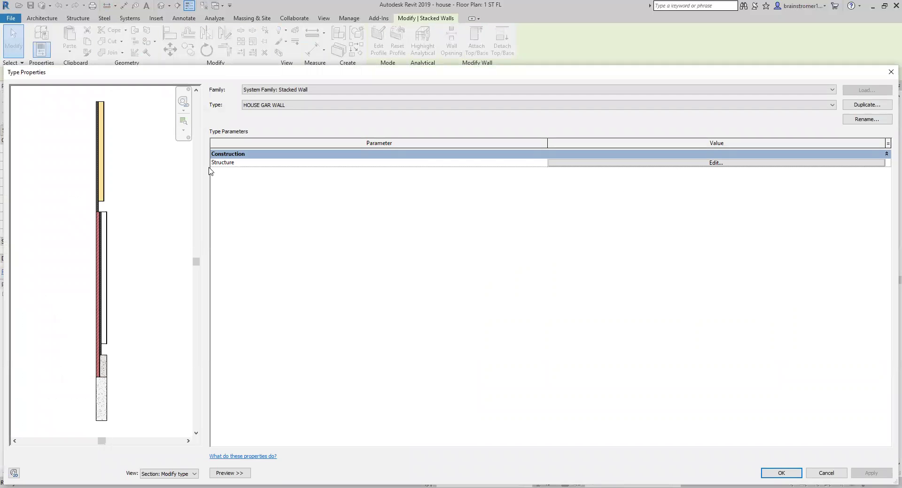
{"action": "left_click", "coordinate": [643, 163]}
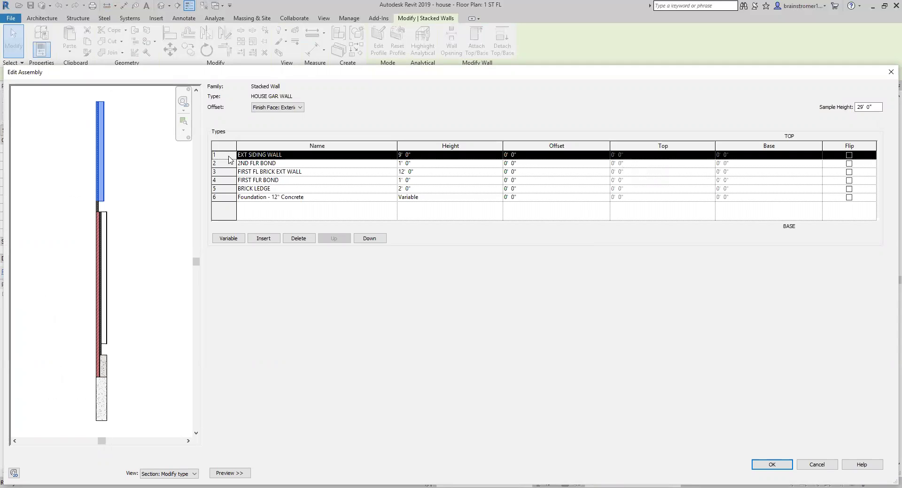
{"action": "left_click", "coordinate": [264, 155]}
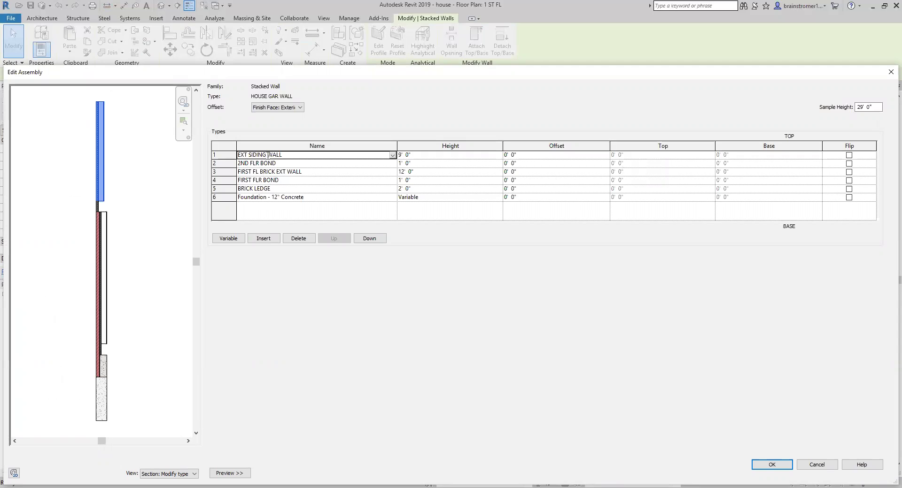
{"action": "left_click", "coordinate": [392, 155]}
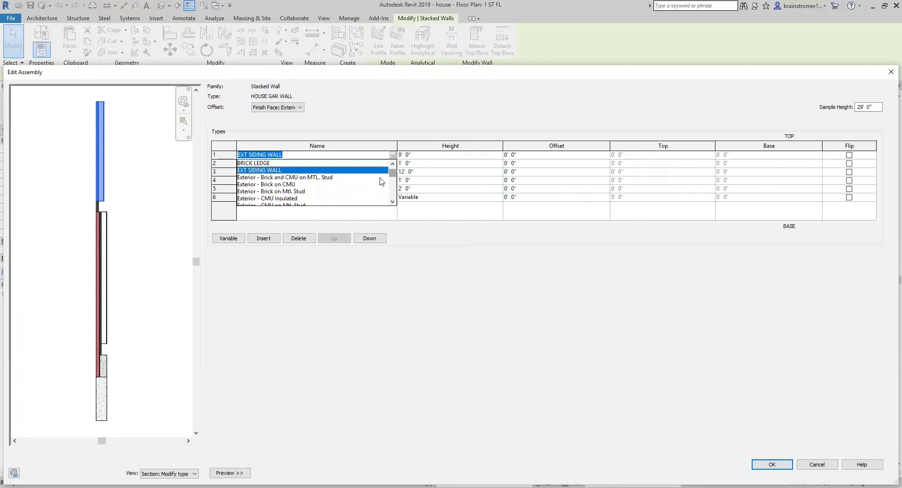
{"action": "left_click", "coordinate": [402, 122]}
Replace the stack's FIRST FL BRICK EXT WALL with FIRST FLR HOUSE GAR WALL and its FIRST FLR BOND with FIRST FLR HOUSE GAR BOND
{"action": "left_click", "coordinate": [317, 176]}
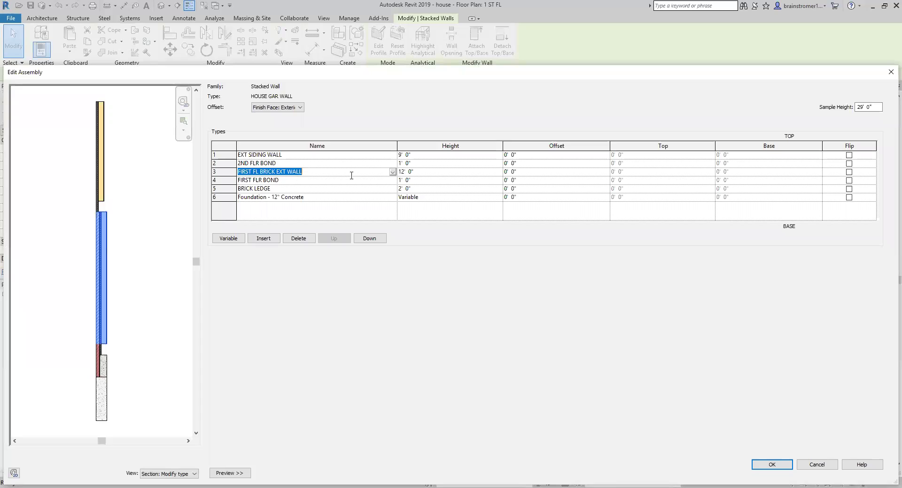
{"action": "left_click", "coordinate": [393, 173]}
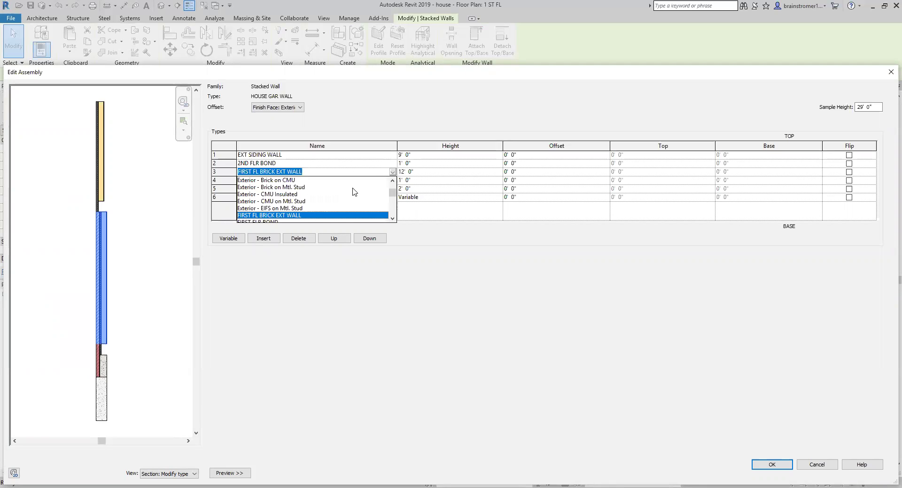
{"action": "scroll", "coordinate": [354, 192], "scroll_direction": "down", "scroll_amount": 2}
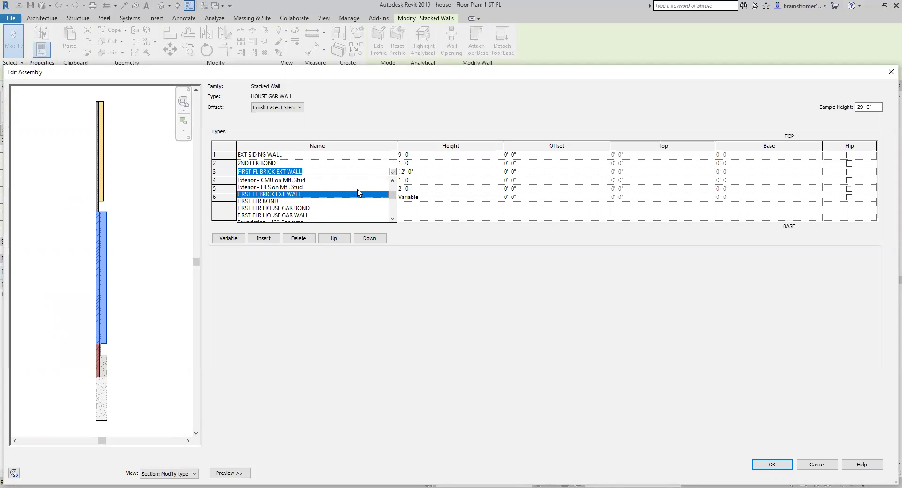
{"action": "left_click", "coordinate": [303, 216]}
{"action": "left_click", "coordinate": [392, 181]}
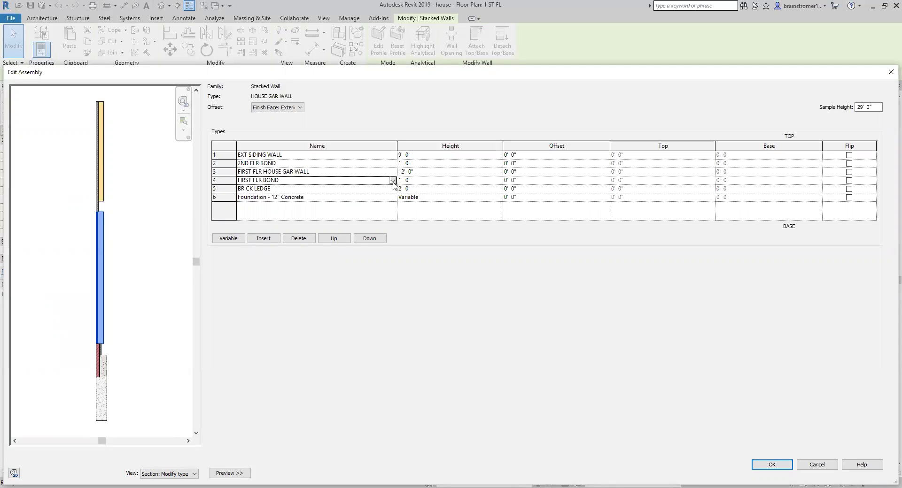
{"action": "scroll", "coordinate": [308, 213], "scroll_direction": "down", "scroll_amount": 1}
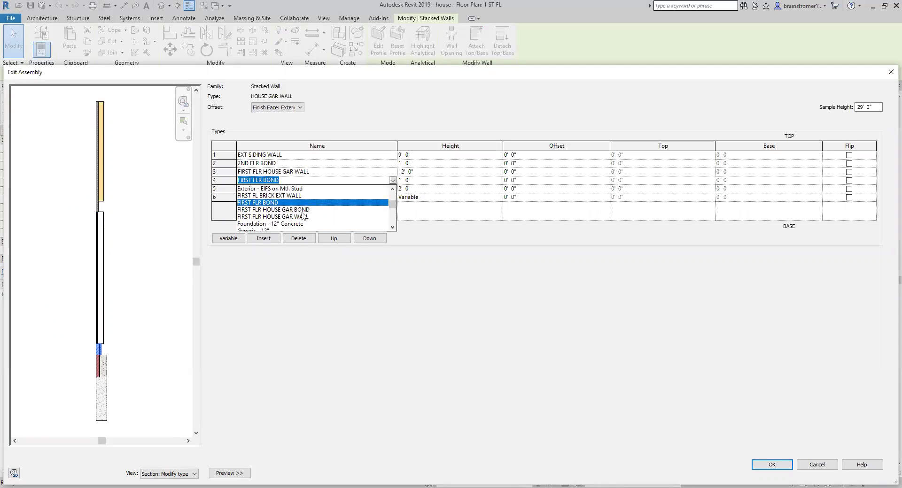
{"action": "left_click", "coordinate": [310, 212]}
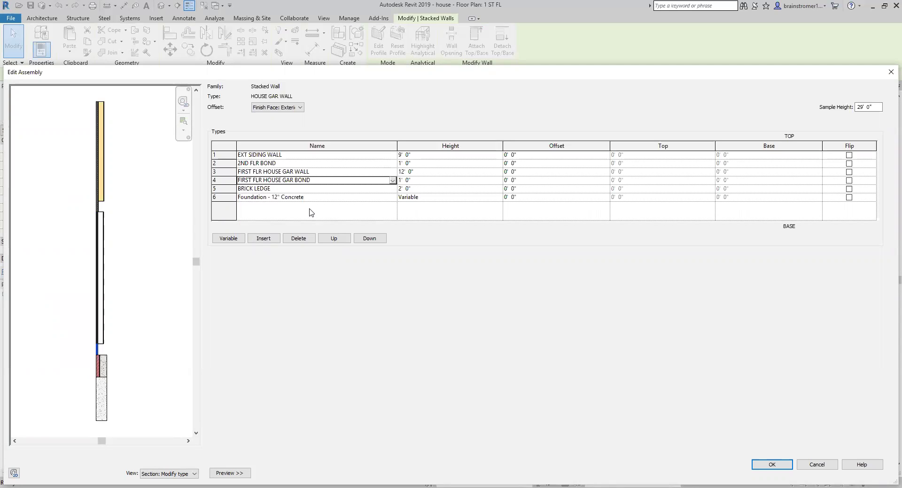
Replace BRICK LEDGE in the stacked wall with HOUSE GAR BRICK LEDGE and apply the revised HOUSE GAR WALL type
{"action": "left_click", "coordinate": [394, 190]}
{"action": "key", "text": "alt+Down"}
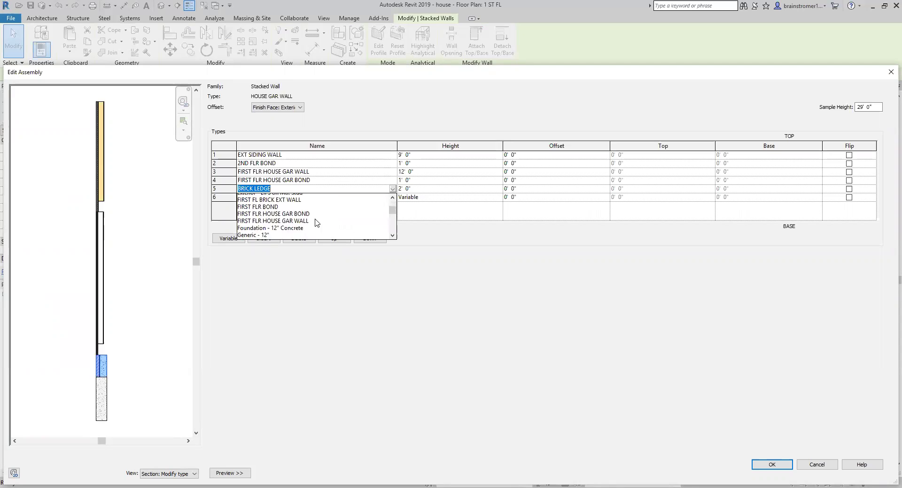
{"action": "scroll", "coordinate": [289, 210], "scroll_direction": "down", "scroll_amount": 3}
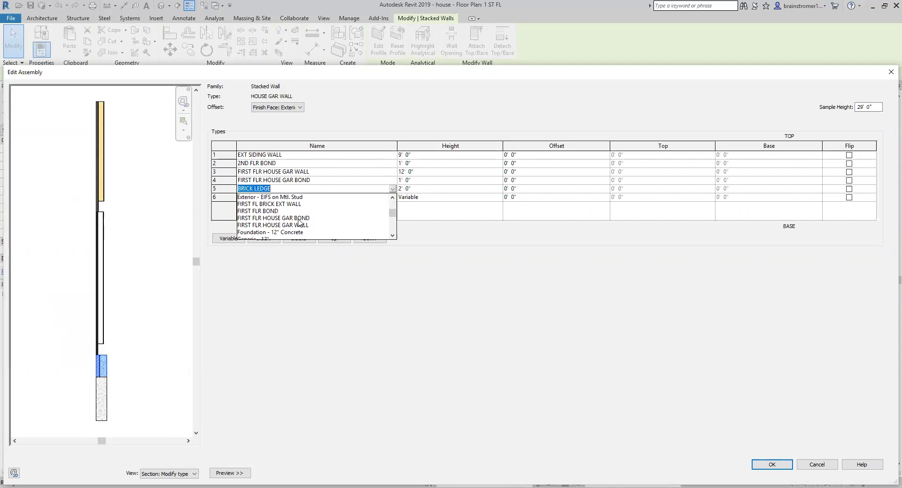
{"action": "scroll", "coordinate": [315, 216], "scroll_direction": "down", "scroll_amount": 1}
{"action": "scroll", "coordinate": [314, 216], "scroll_direction": "up", "scroll_amount": 3}
{"action": "scroll", "coordinate": [314, 216], "scroll_direction": "down", "scroll_amount": 8}
{"action": "scroll", "coordinate": [314, 216], "scroll_direction": "up", "scroll_amount": 6}
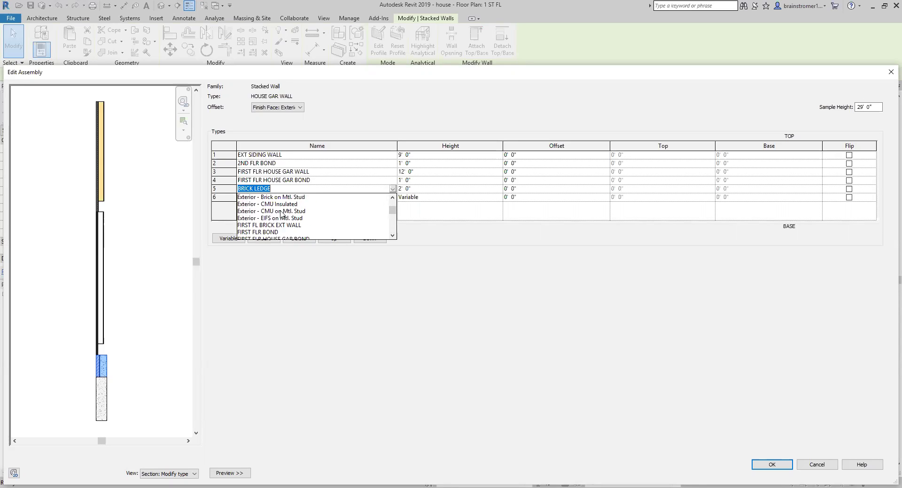
{"action": "scroll", "coordinate": [282, 215], "scroll_direction": "up", "scroll_amount": 2}
{"action": "scroll", "coordinate": [282, 214], "scroll_direction": "down", "scroll_amount": 3}
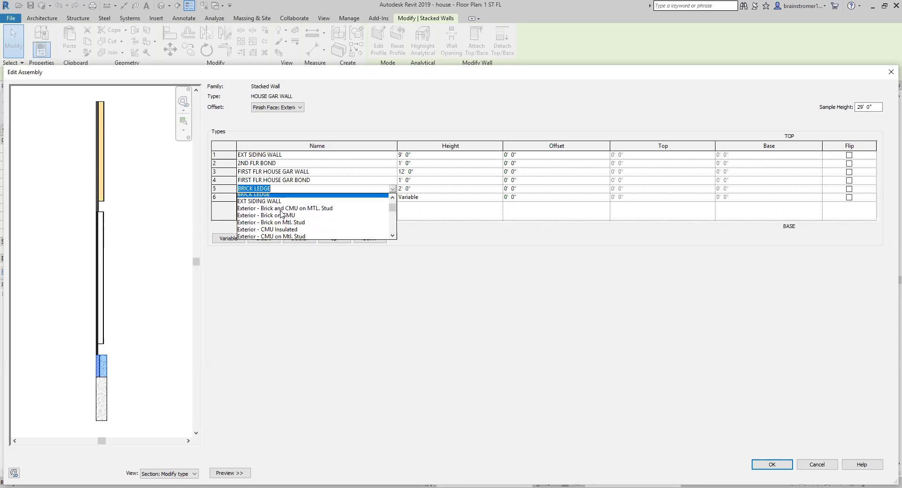
{"action": "scroll", "coordinate": [282, 214], "scroll_direction": "down", "scroll_amount": 4}
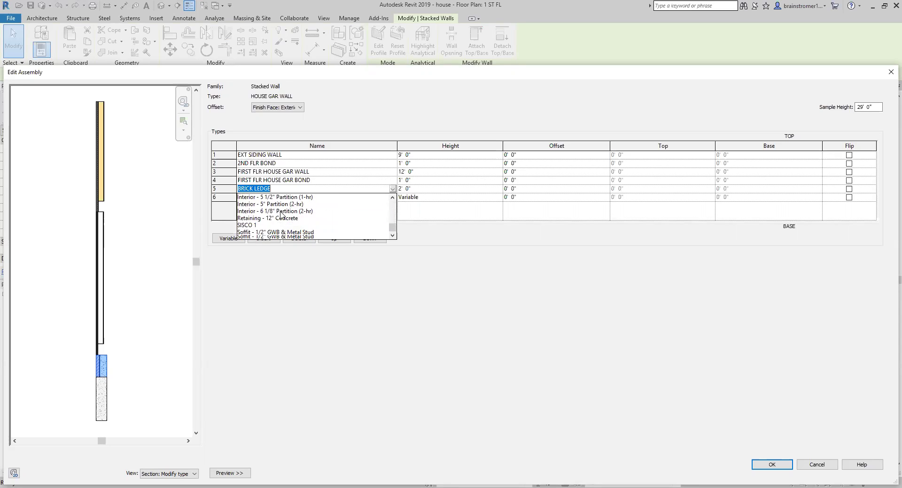
{"action": "left_click", "coordinate": [285, 219]}
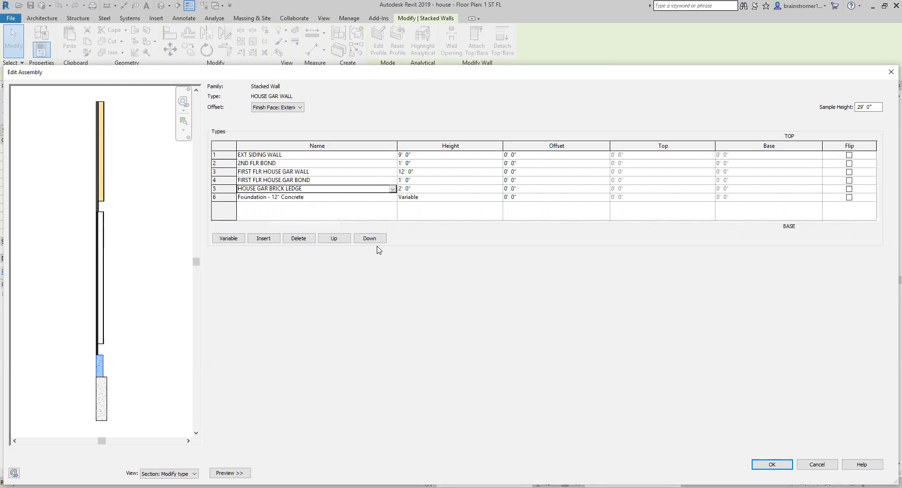
{"action": "left_click", "coordinate": [770, 464]}
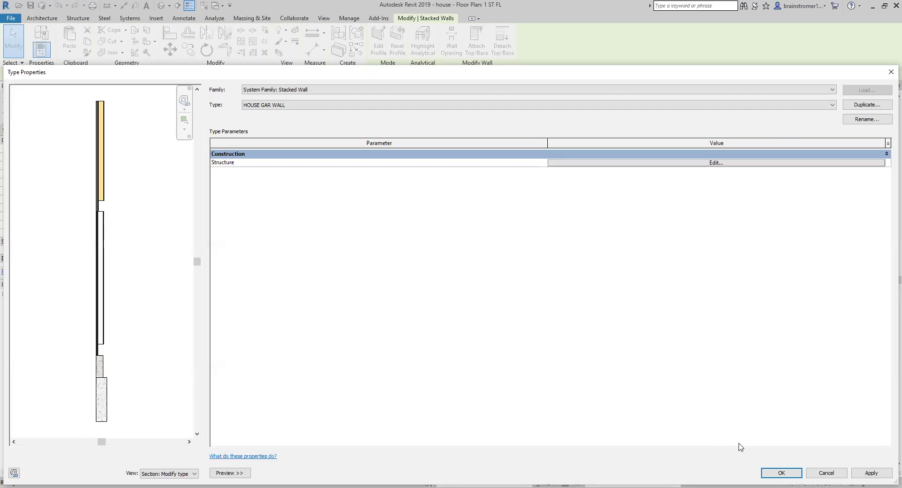
{"action": "left_click", "coordinate": [769, 475]}
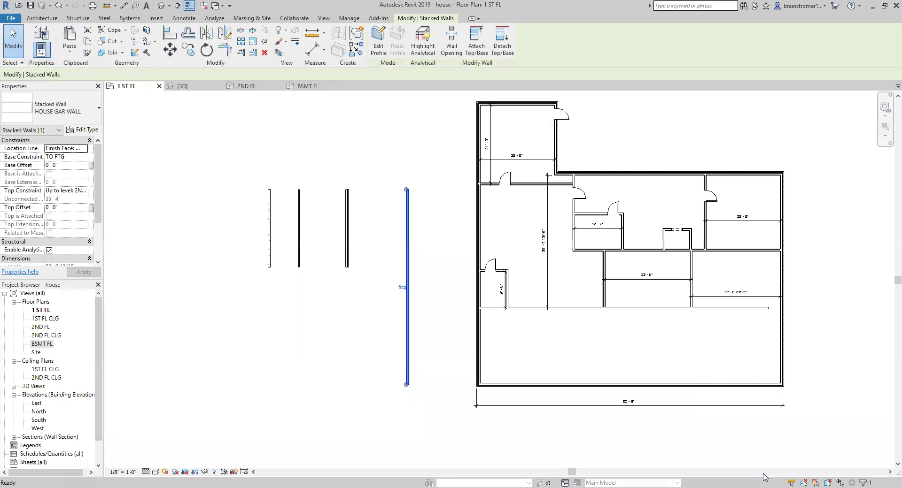
Set the base constraint of the SISCO 1 wall below the 20'-0" by 21'-0" room to BO GAR FTG
{"action": "left_click", "coordinate": [704, 427]}
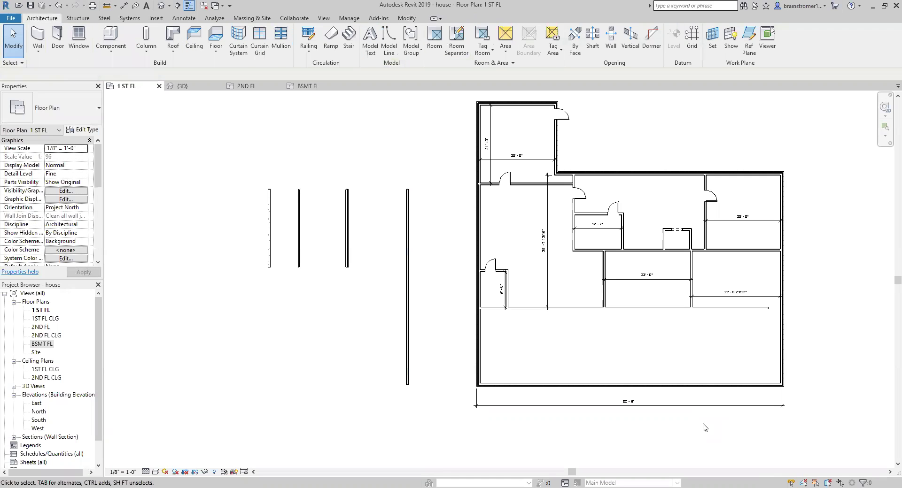
{"action": "scroll", "coordinate": [420, 299], "scroll_direction": "up", "scroll_amount": 5}
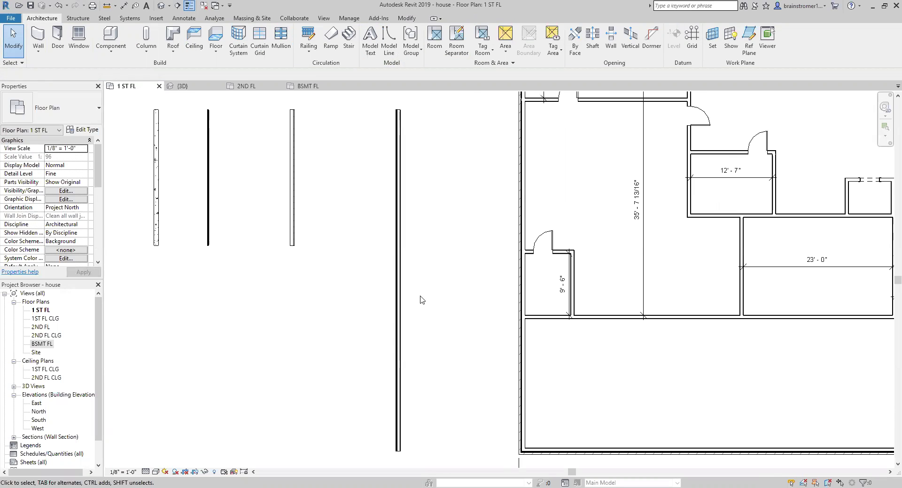
{"action": "scroll", "coordinate": [420, 299], "scroll_direction": "down", "scroll_amount": 2}
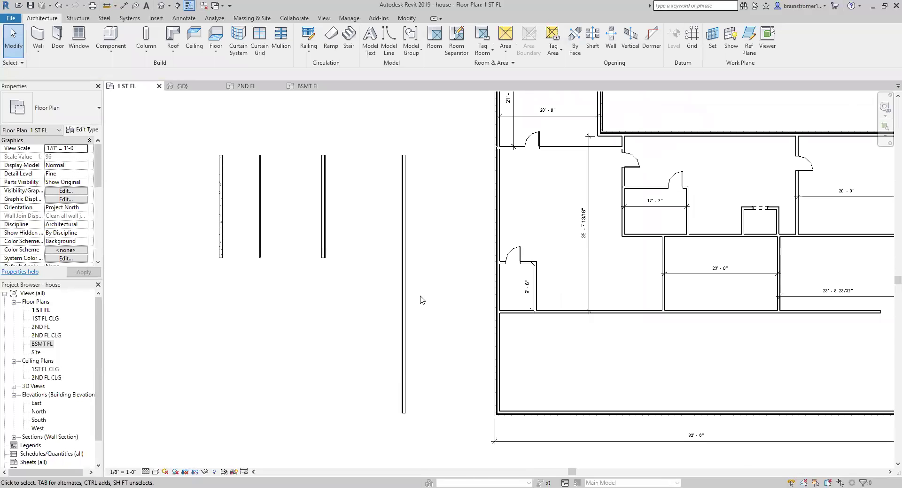
{"action": "left_click", "coordinate": [565, 148]}
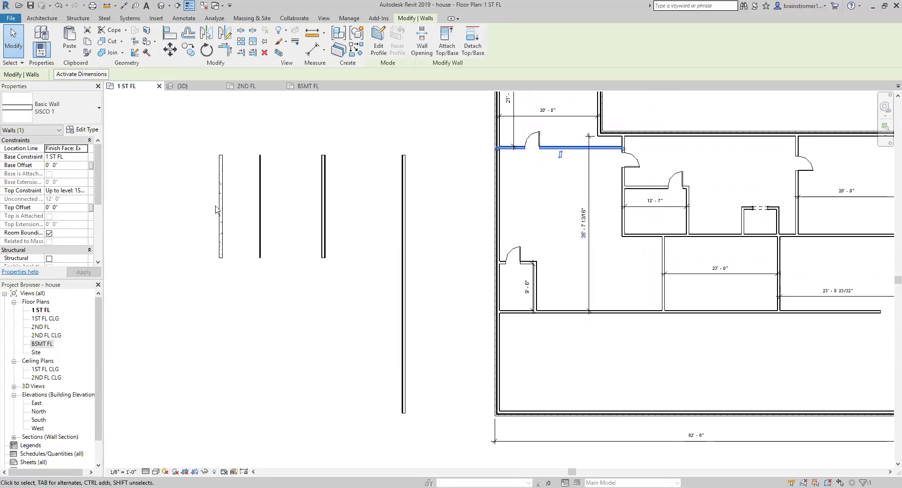
{"action": "left_click", "coordinate": [67, 157]}
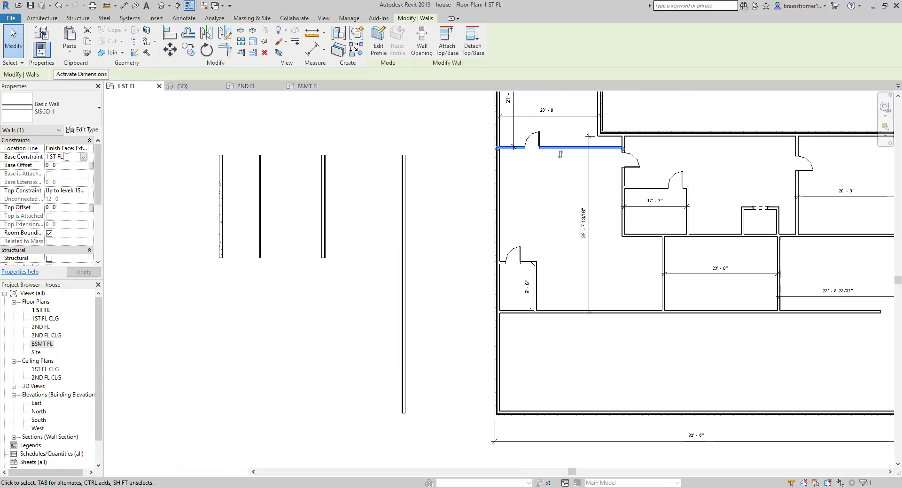
{"action": "left_click", "coordinate": [83, 157]}
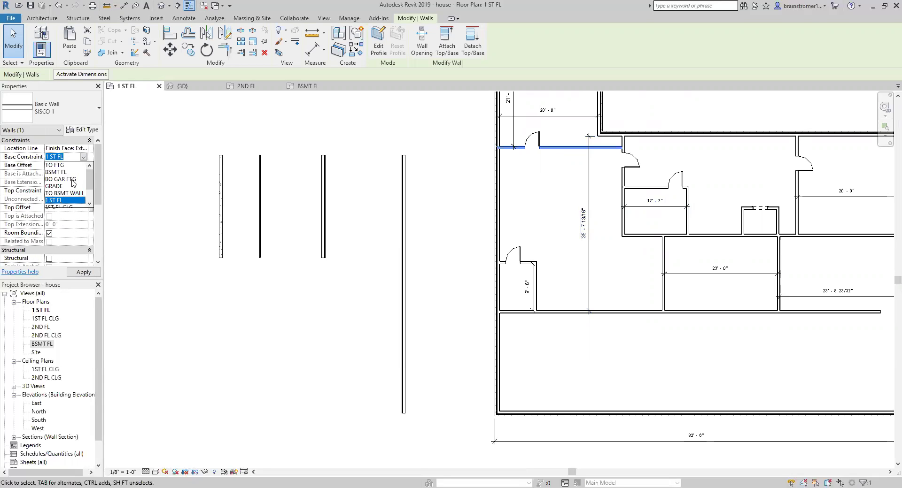
{"action": "left_click", "coordinate": [73, 180]}
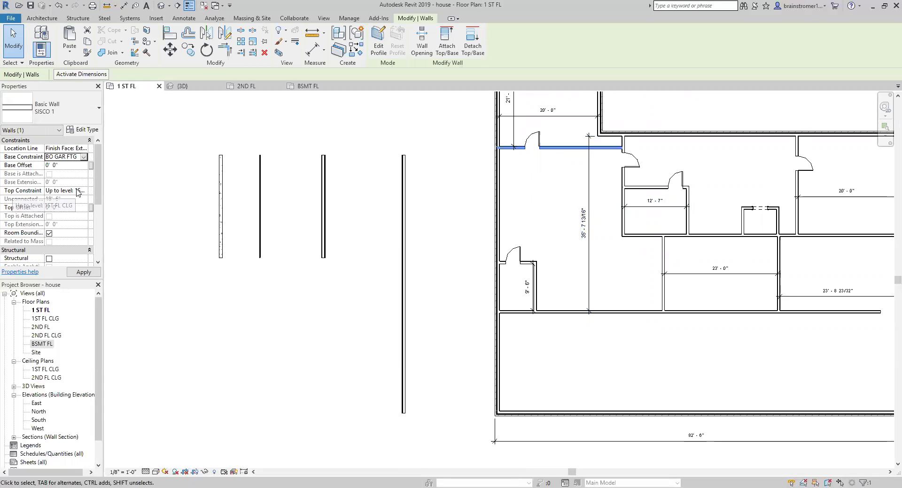
{"action": "left_click", "coordinate": [82, 158]}
{"action": "scroll", "coordinate": [72, 190], "scroll_direction": "up", "scroll_amount": 2}
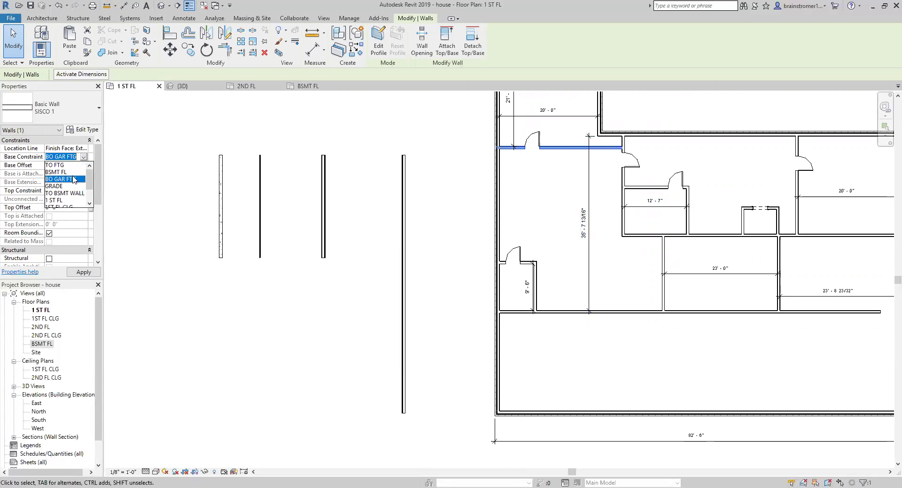